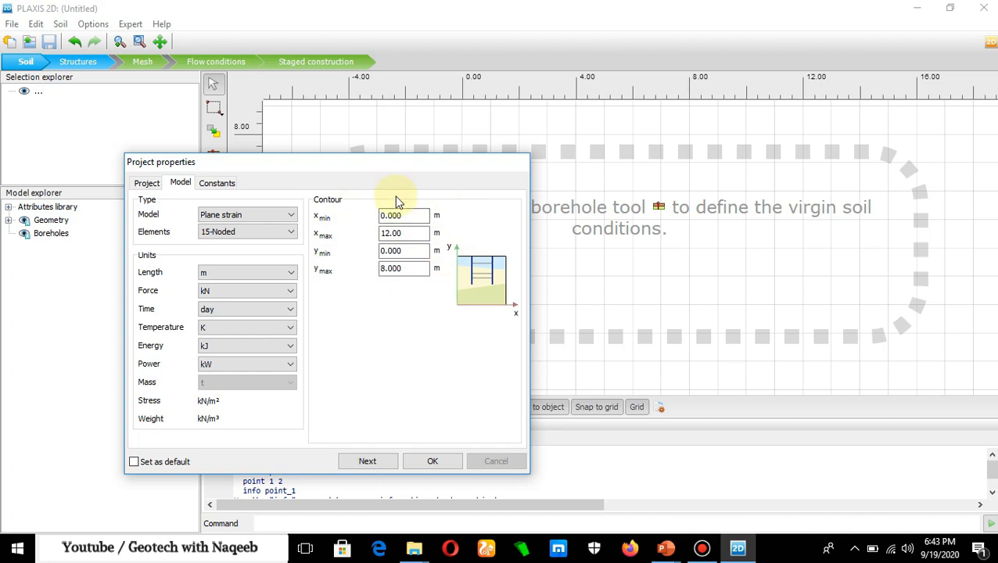
# - Check the model extents on the PROBLEM slide in PowerPoint, and set the contour's x min to -50 m and x max to 50 m
pyautogui.click(665, 548)
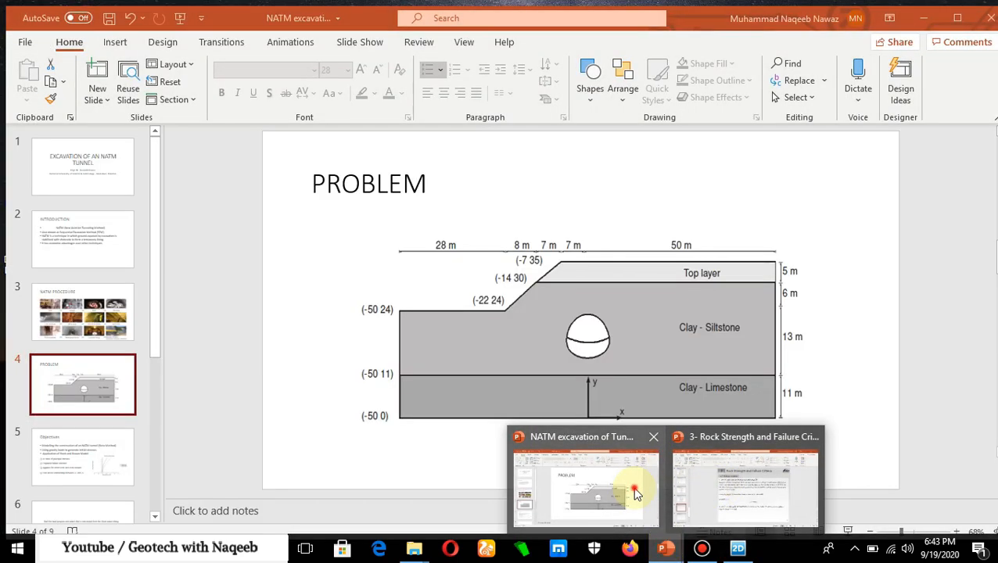
pyautogui.click(636, 492)
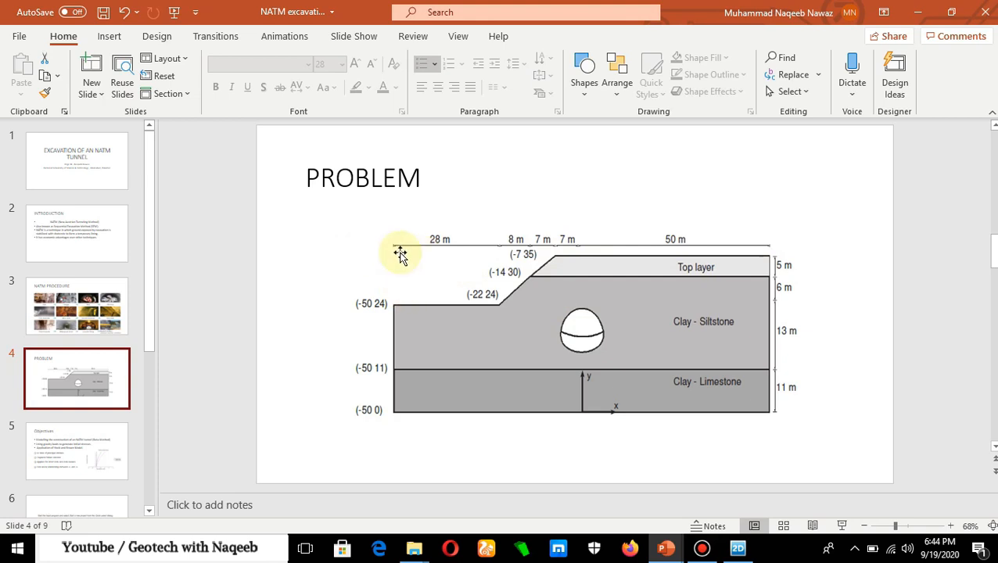
pyautogui.click(739, 549)
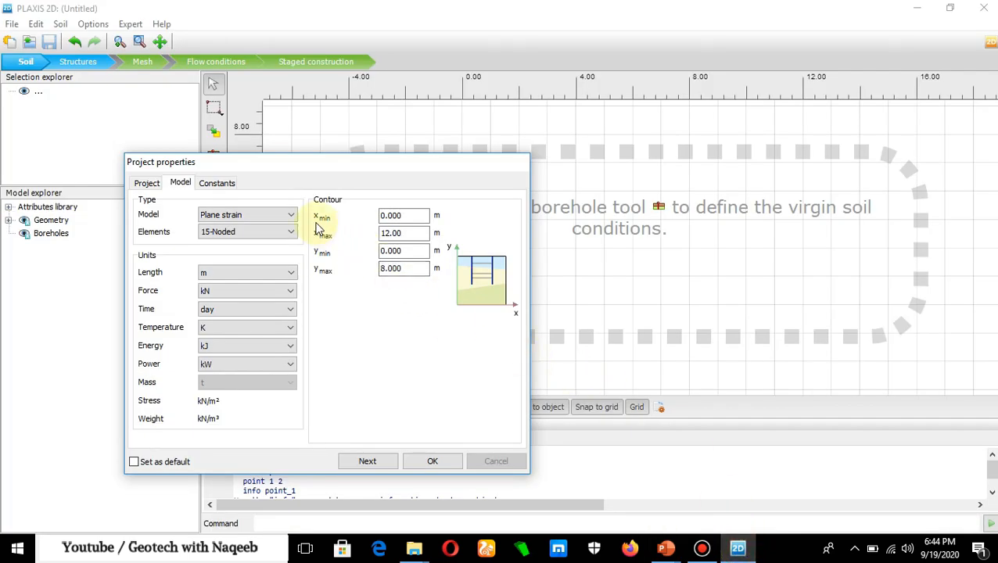
pyautogui.moveTo(404, 216); pyautogui.dragTo(376, 218)
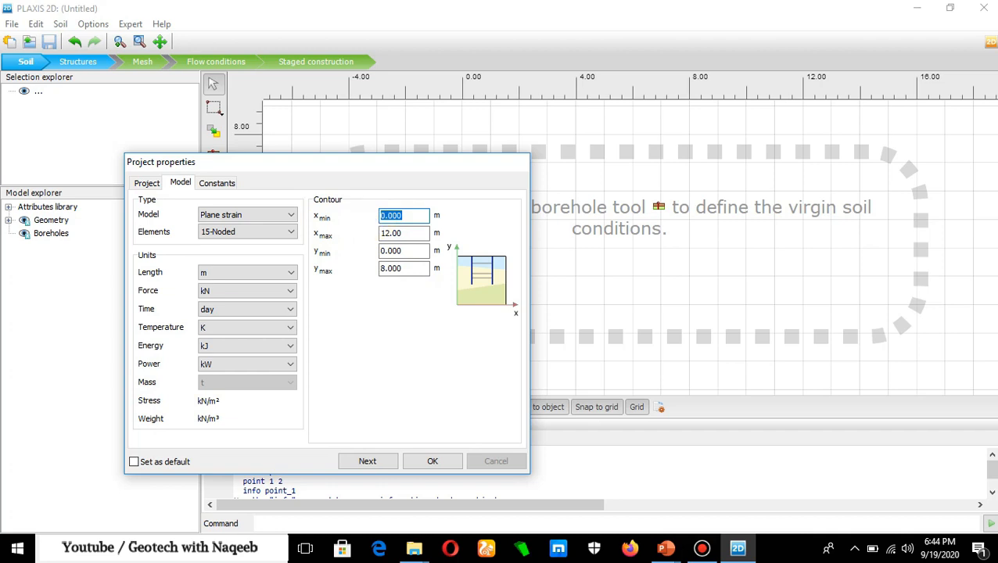
pyautogui.write('-50')
pyautogui.moveTo(408, 233); pyautogui.dragTo(360, 235)
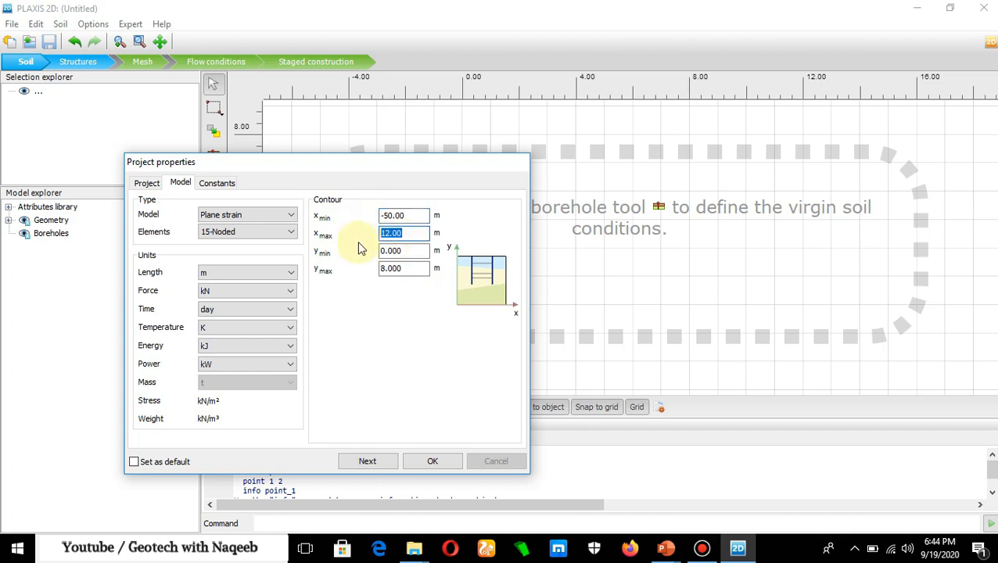
pyautogui.write('50')
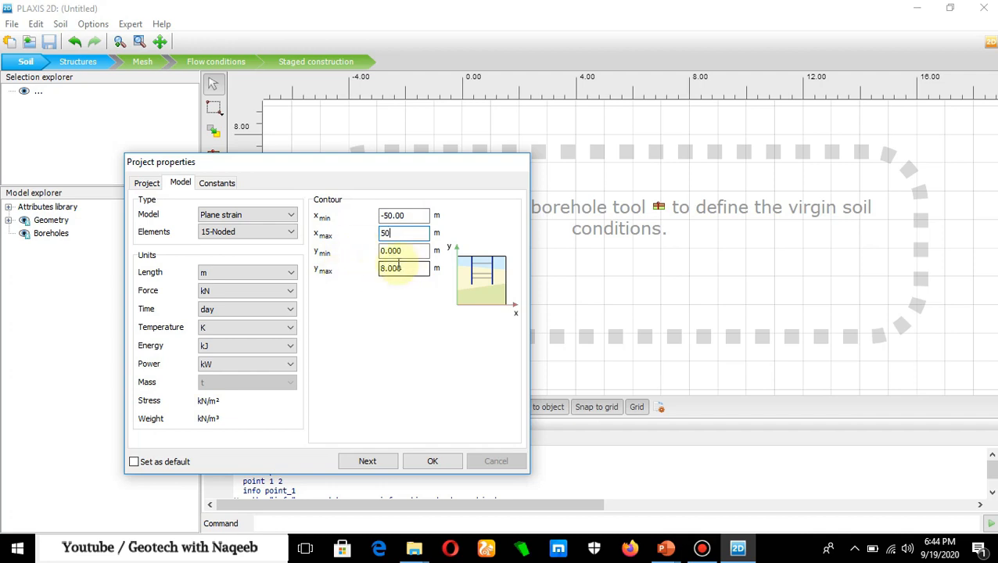
# - Consult the PowerPoint problem sketch for the height, set the contour's y max to 35 m, and accept the project properties with the default constants
pyautogui.click(666, 551)
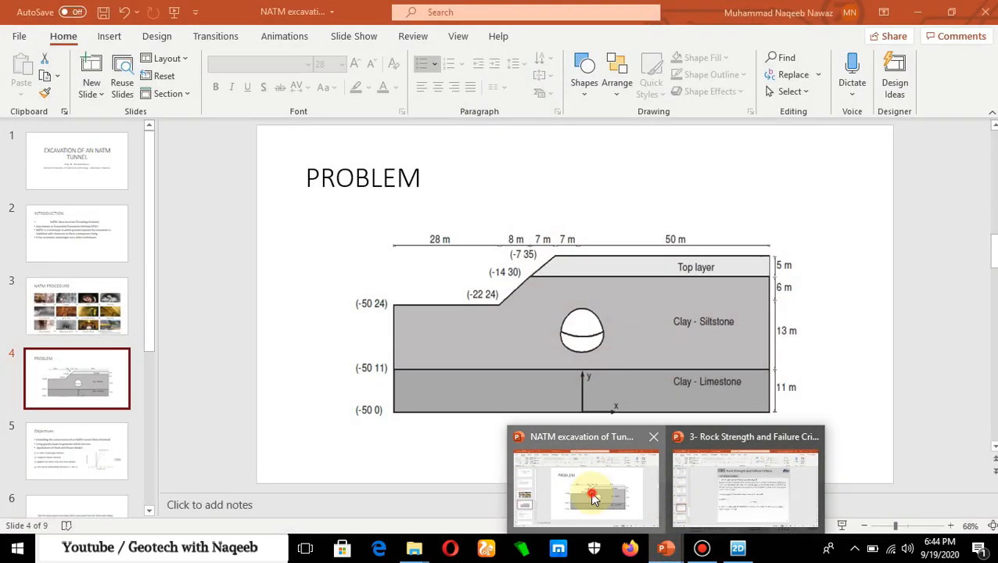
pyautogui.click(583, 485)
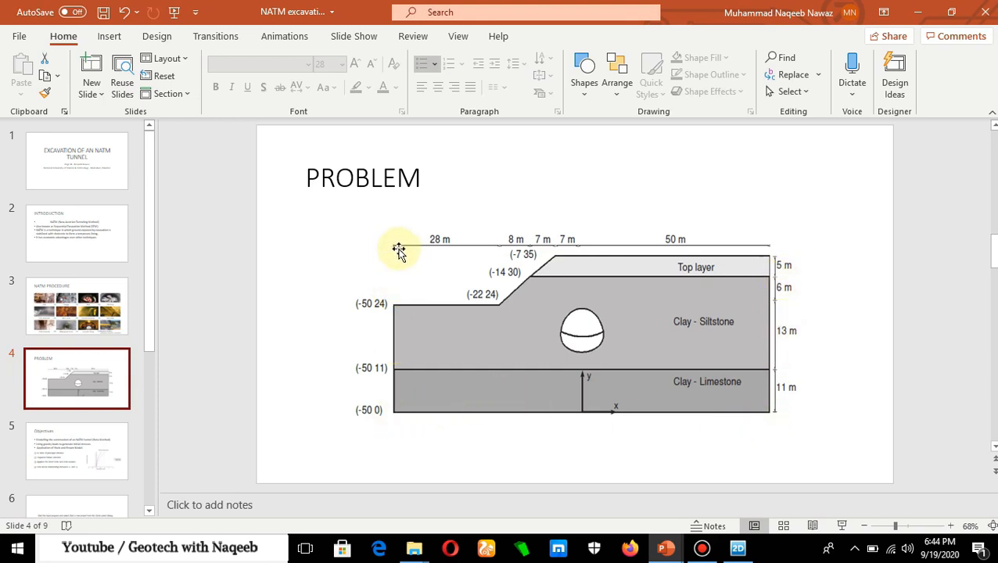
pyautogui.hotkey('alt', 'Tab')
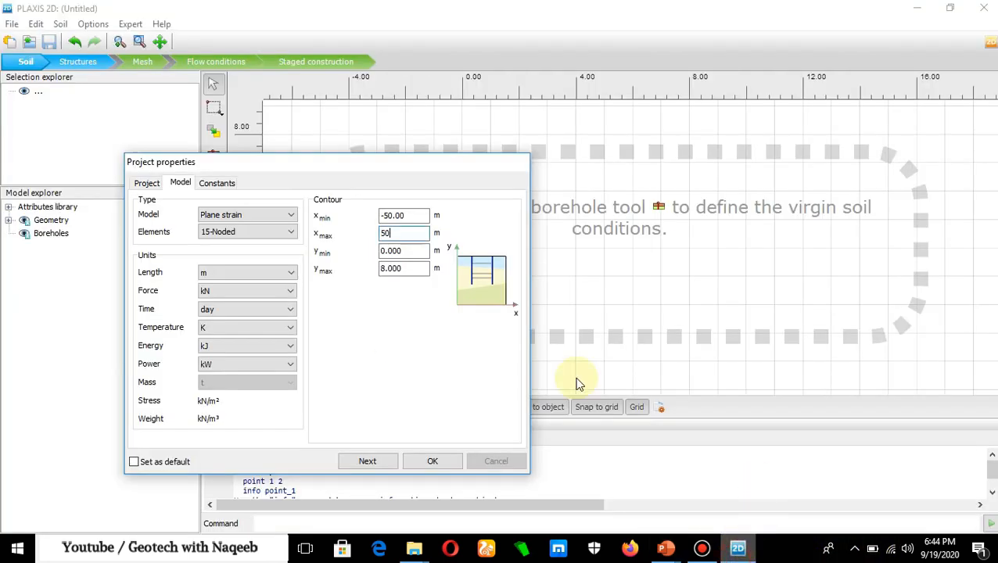
pyautogui.doubleClick(407, 266)
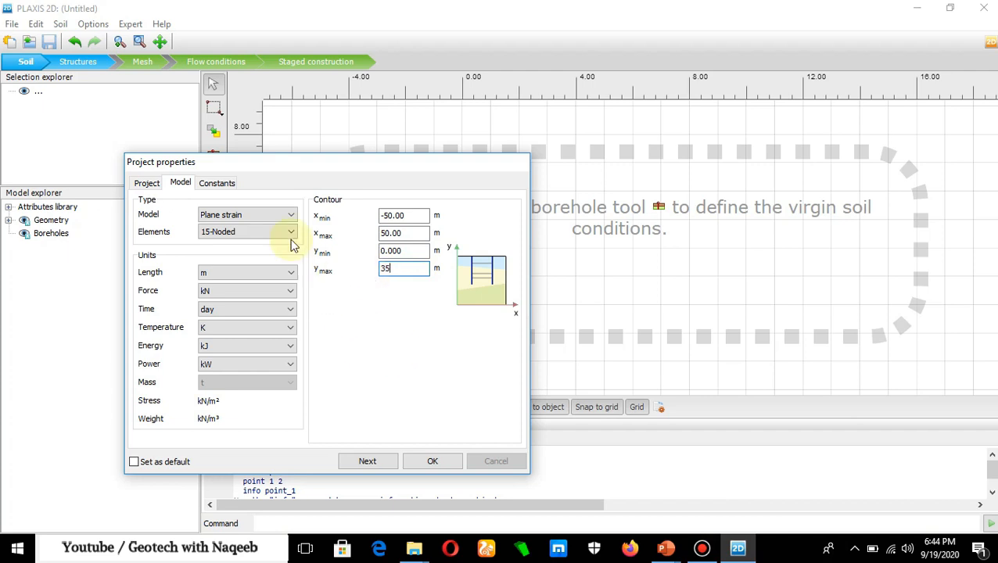
pyautogui.click(219, 184)
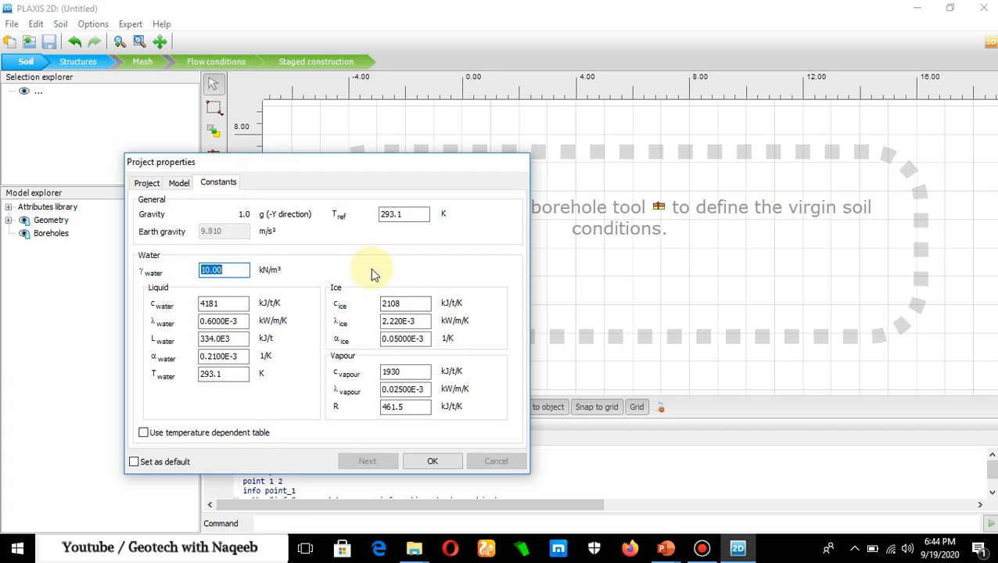
pyautogui.click(432, 463)
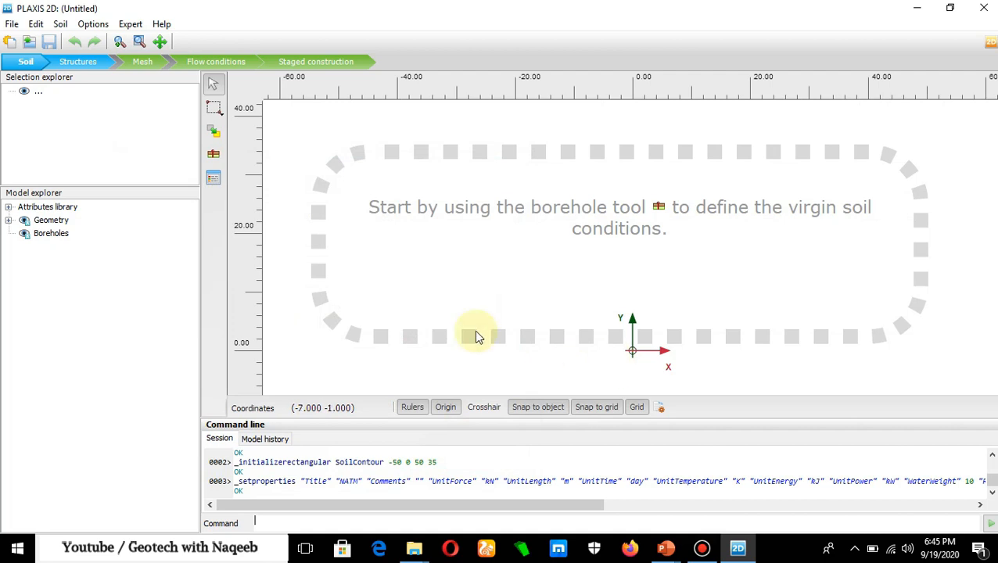
# - Create a borehole at x = 0 and add three unassigned soil layers, consulting the cross-section on the PowerPoint PROBLEM slide
pyautogui.click(220, 160)
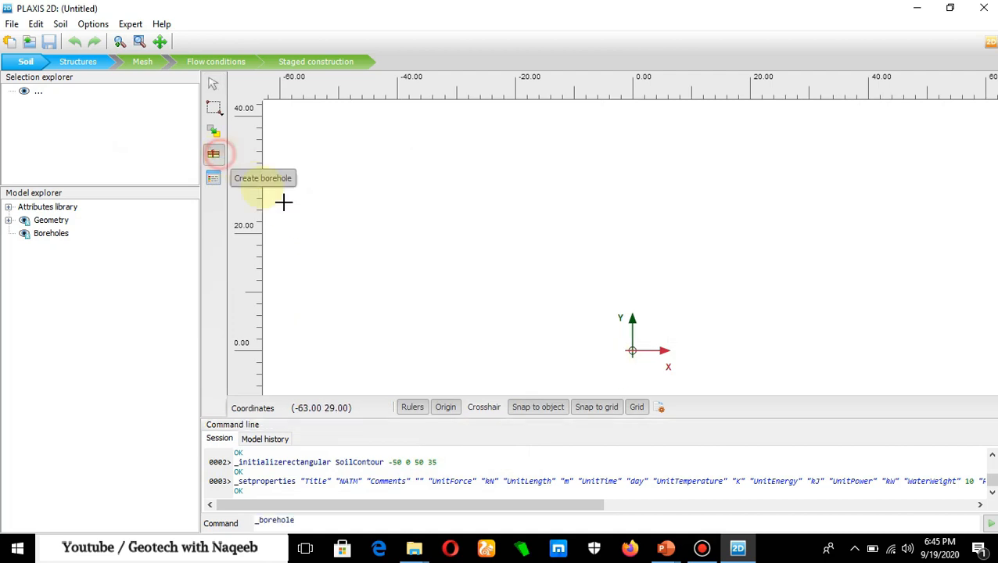
pyautogui.click(632, 351)
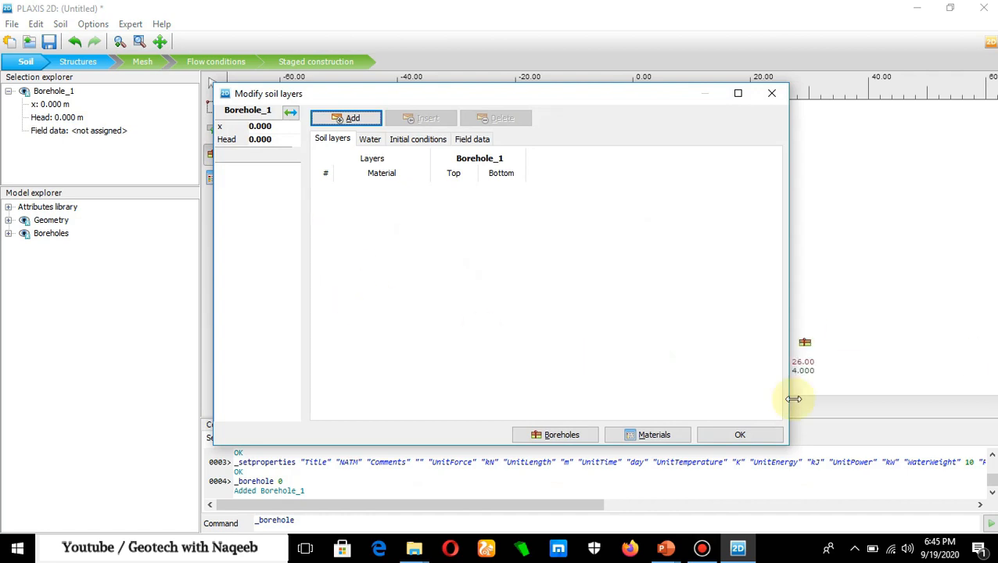
pyautogui.click(666, 548)
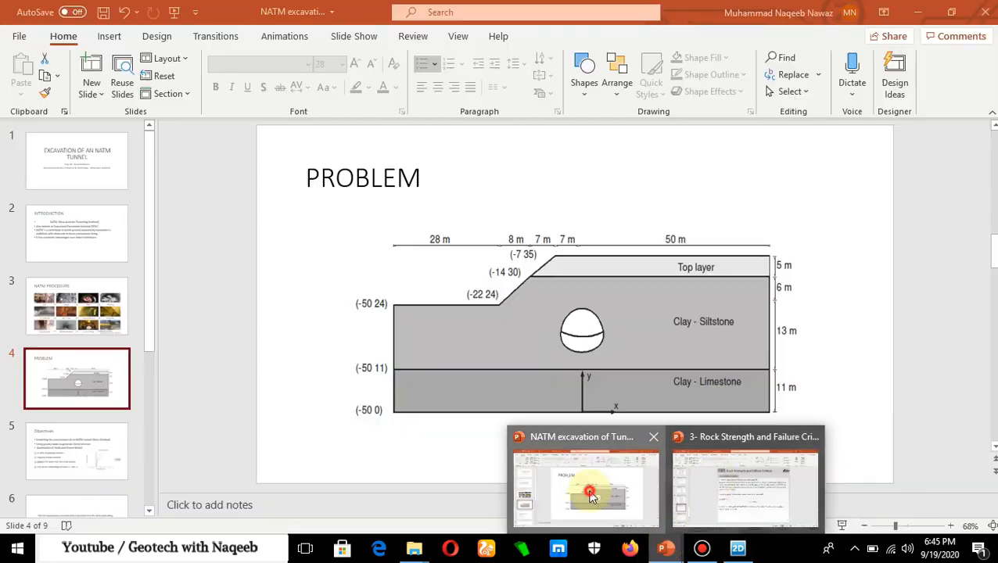
pyautogui.click(593, 498)
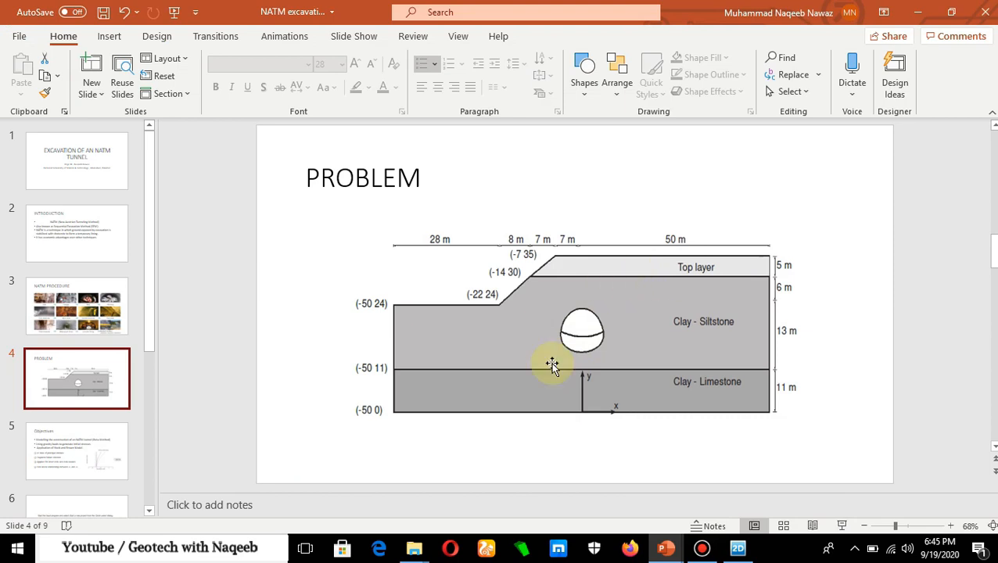
pyautogui.click(738, 549)
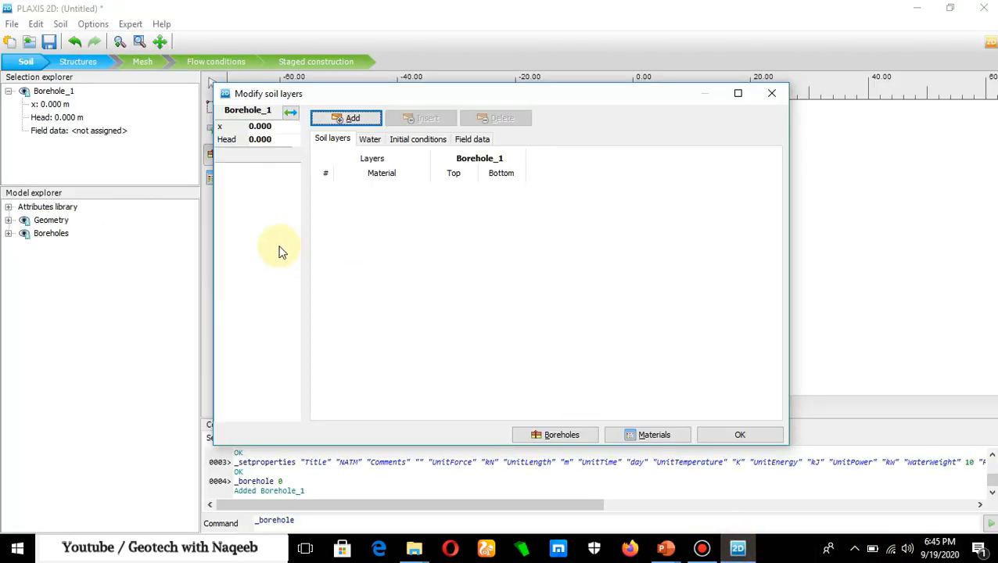
pyautogui.click(349, 119)
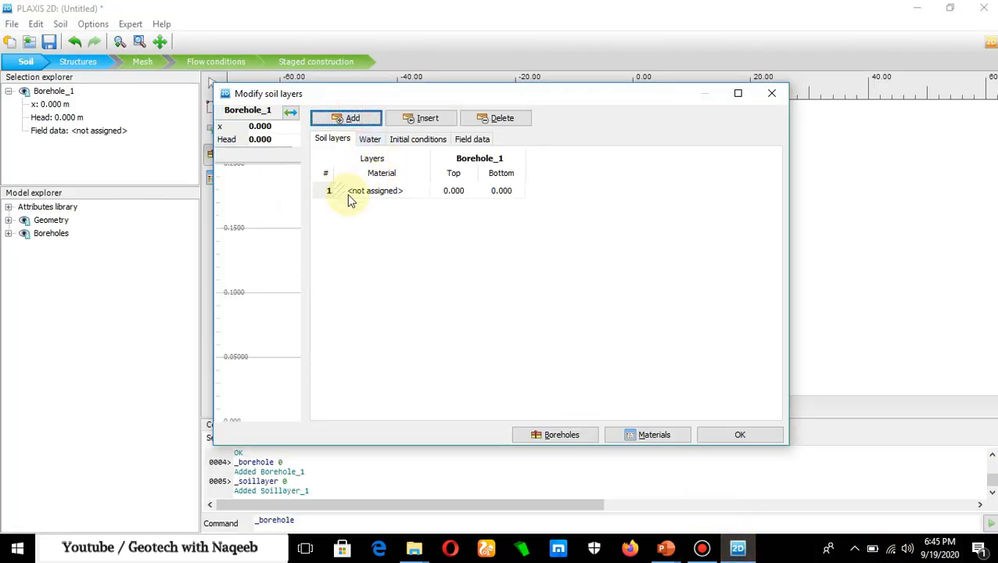
pyautogui.click(352, 118)
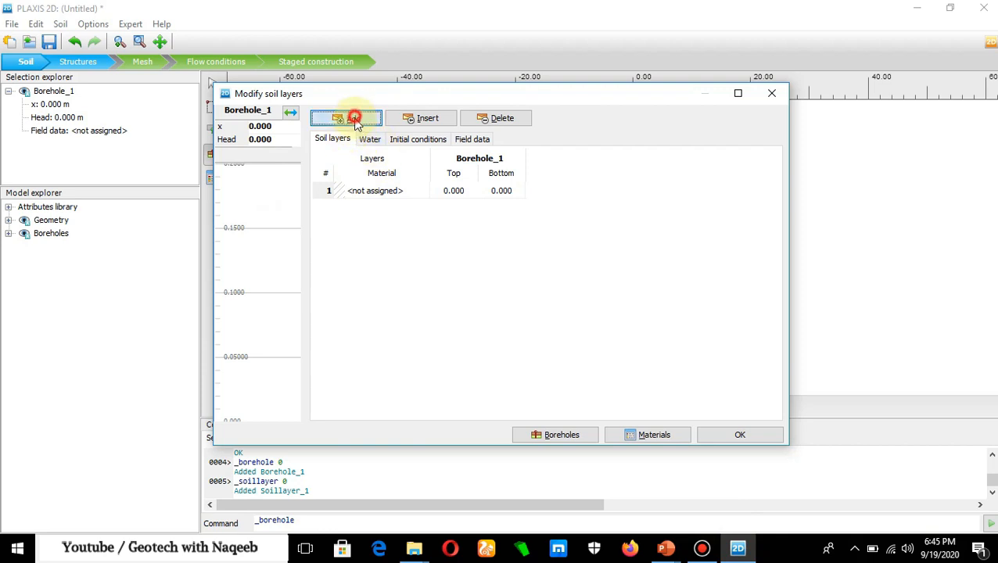
pyautogui.click(345, 123)
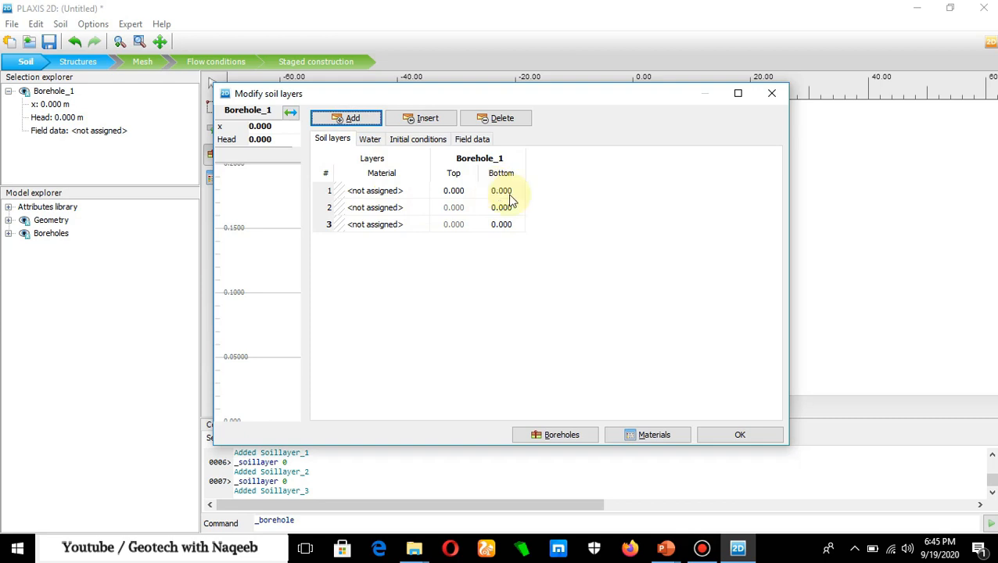
# - Add a second borehole at x = -14, checking the slope coordinates on the PowerPoint slide and copying layer boundaries from the nearest borehole
pyautogui.click(735, 551)
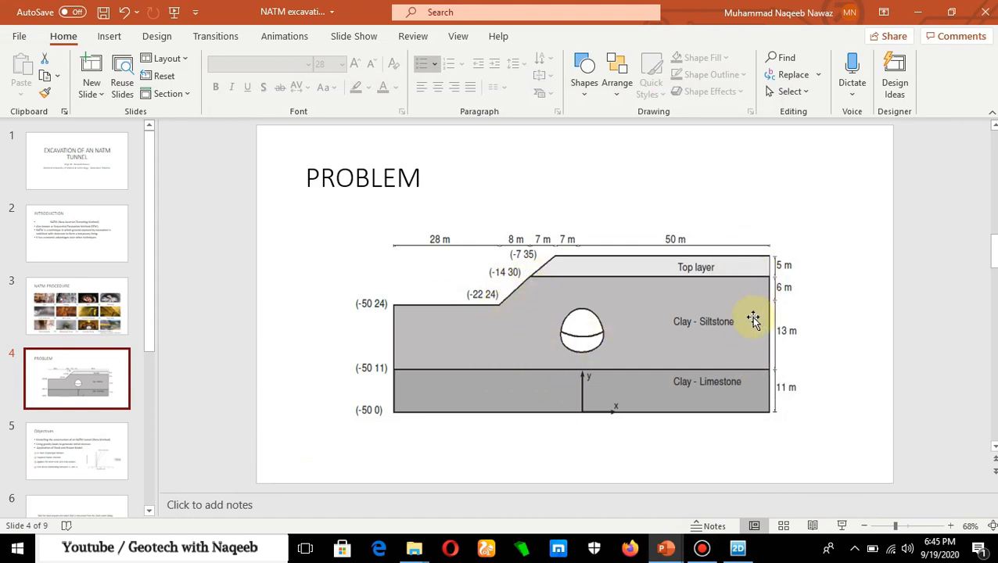
pyautogui.click(736, 545)
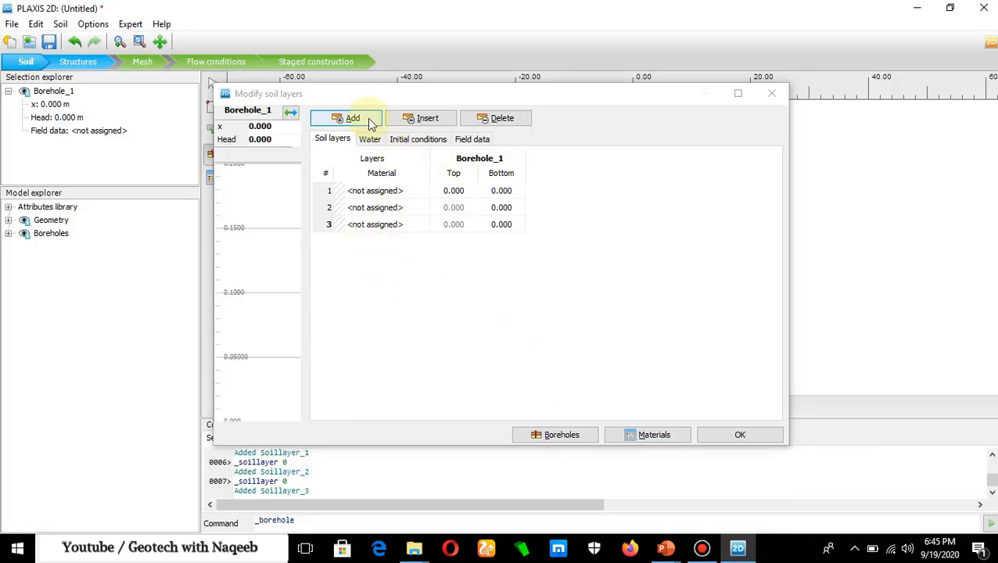
pyautogui.click(570, 437)
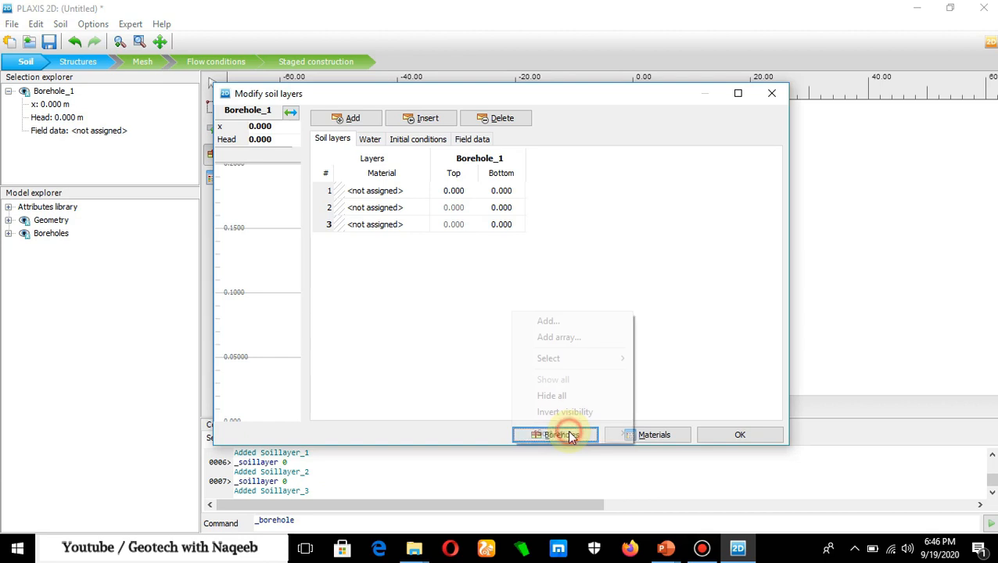
pyautogui.click(548, 321)
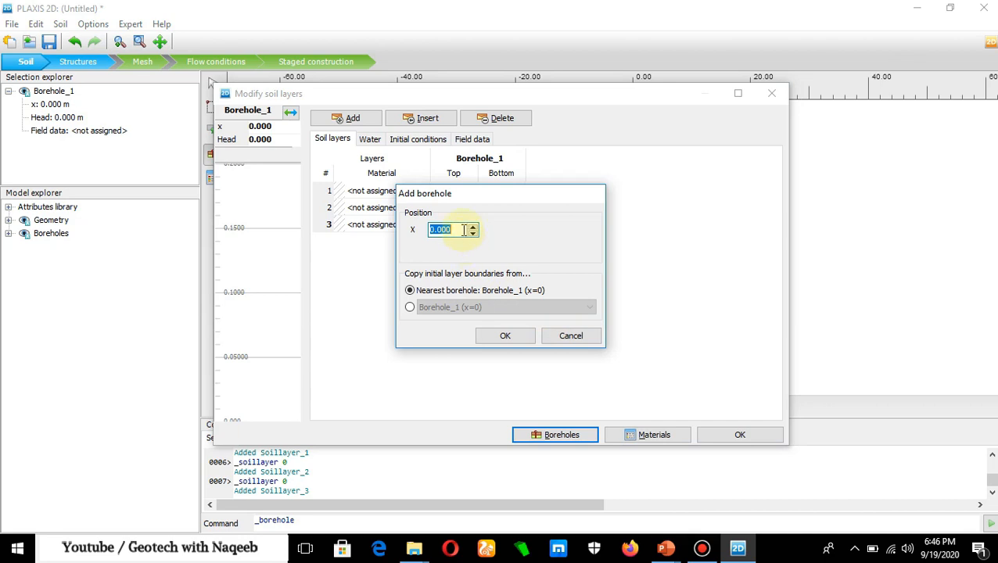
pyautogui.write('-14')
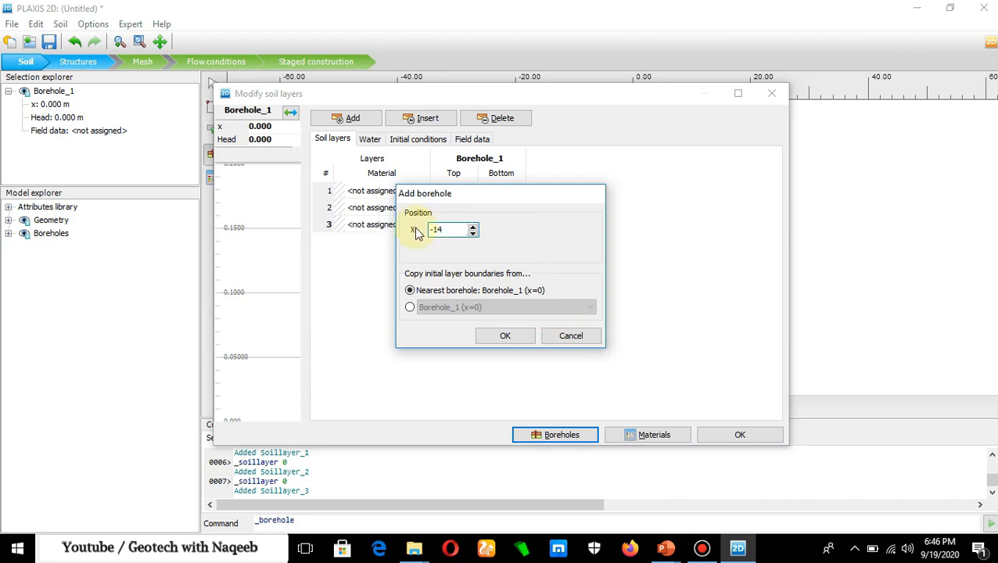
pyautogui.click(665, 547)
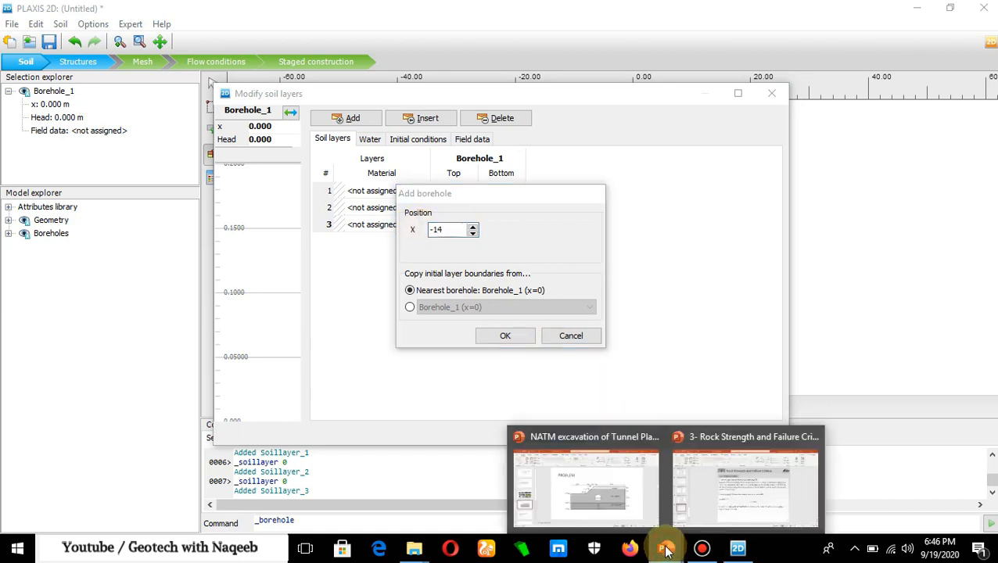
pyautogui.click(609, 490)
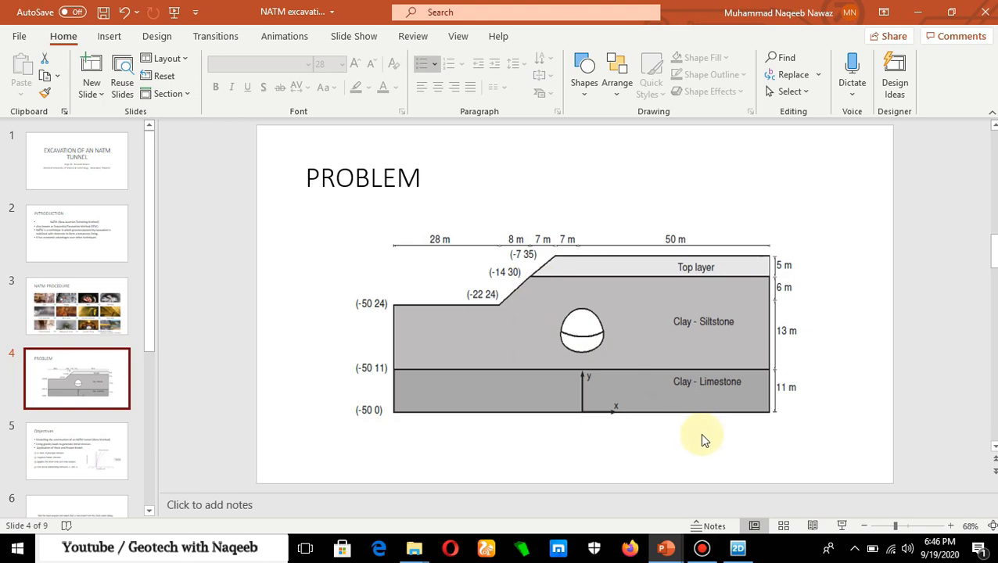
pyautogui.click(738, 548)
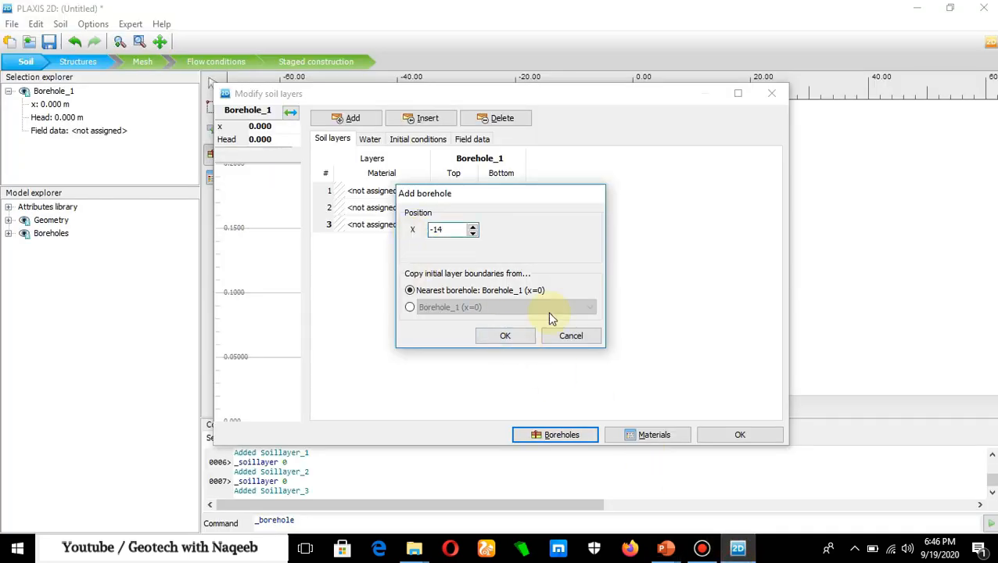
pyautogui.click(505, 336)
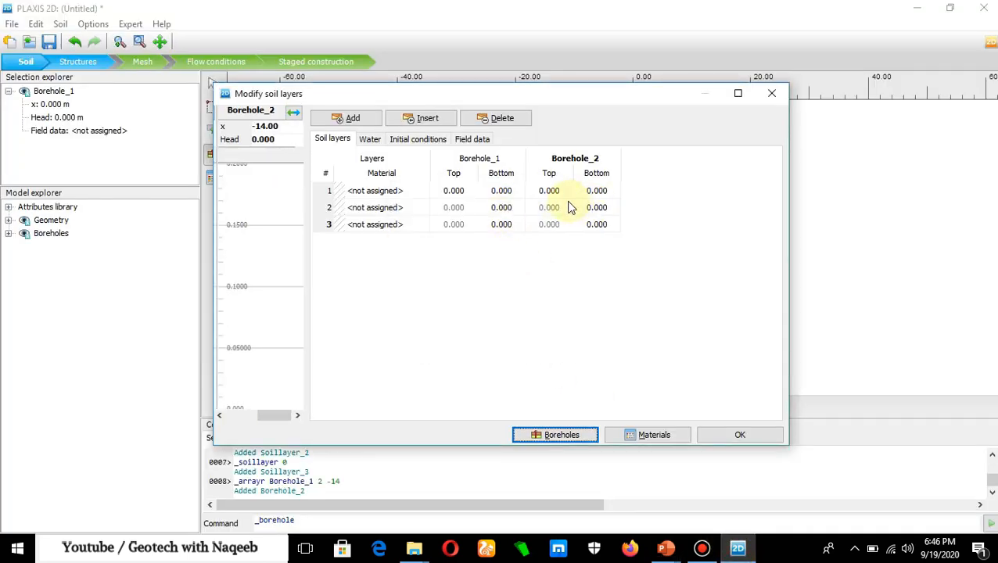
# - Add a third borehole at x = -7, the slope crest on the PowerPoint slide, copying layer boundaries from the nearest borehole
pyautogui.click(561, 435)
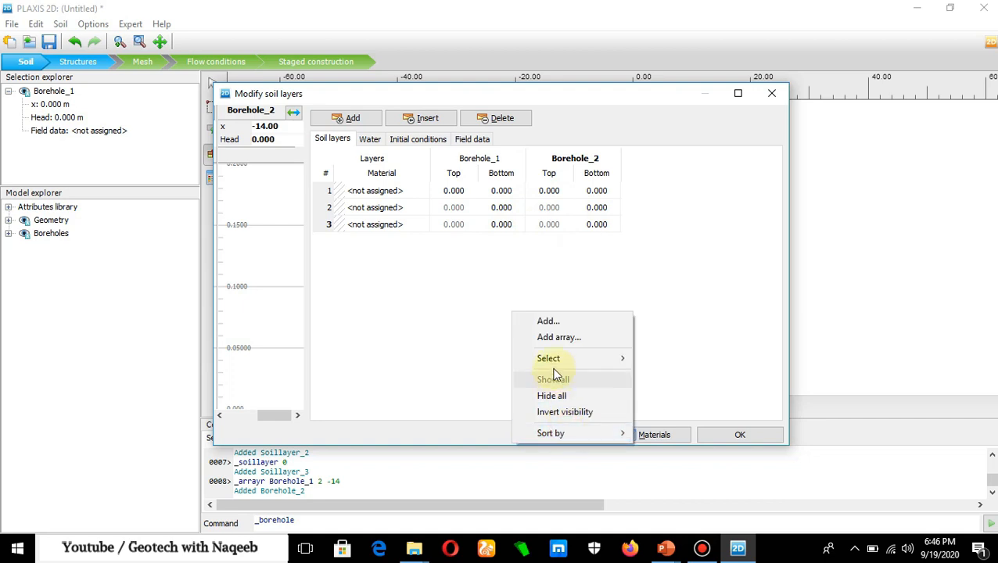
pyautogui.click(550, 327)
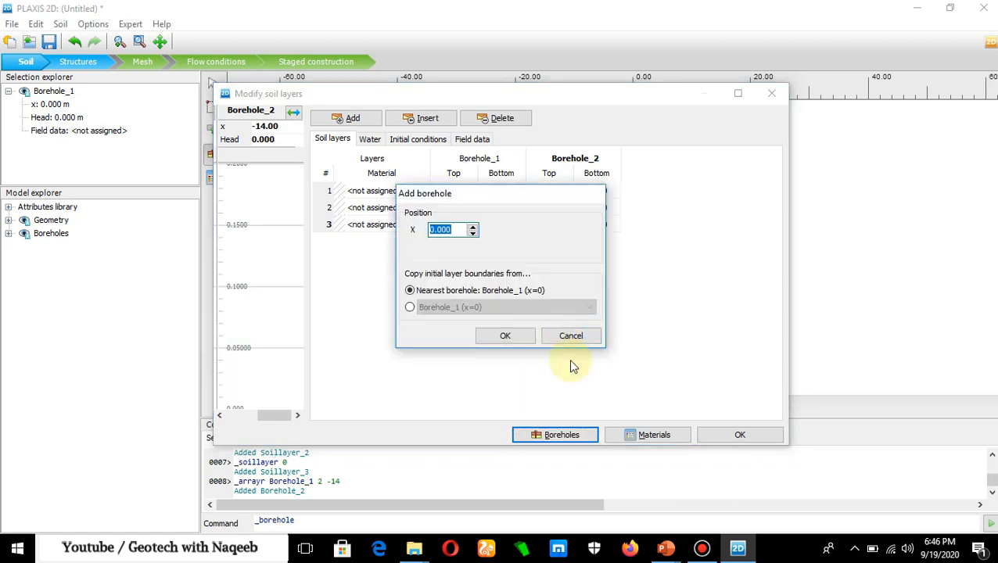
pyautogui.moveTo(677, 555)
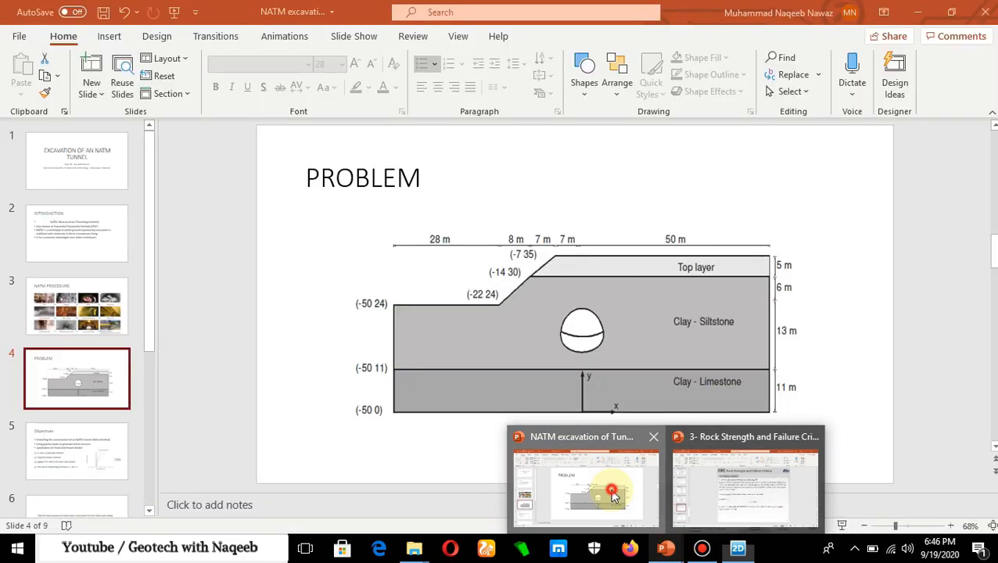
pyautogui.click(602, 477)
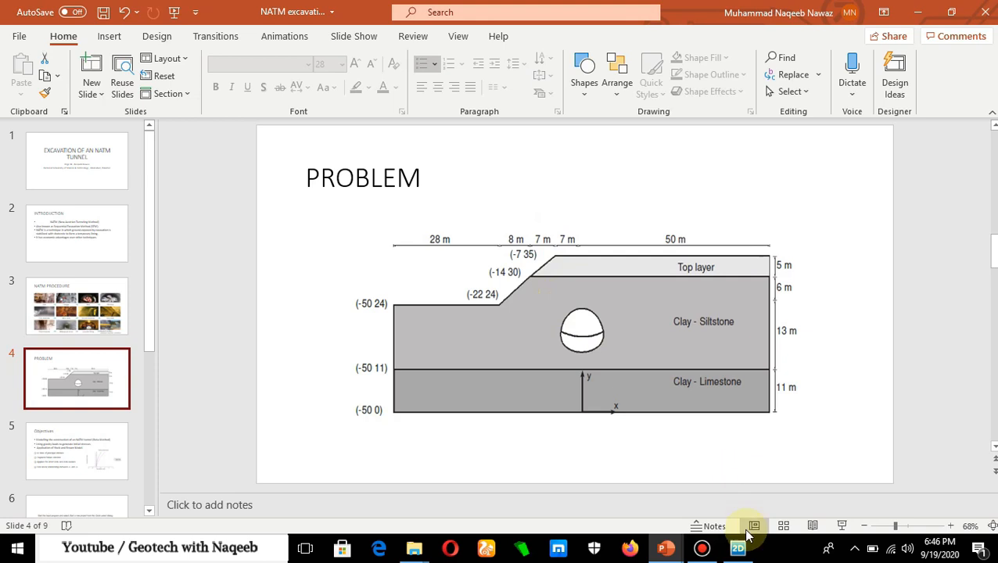
pyautogui.click(738, 547)
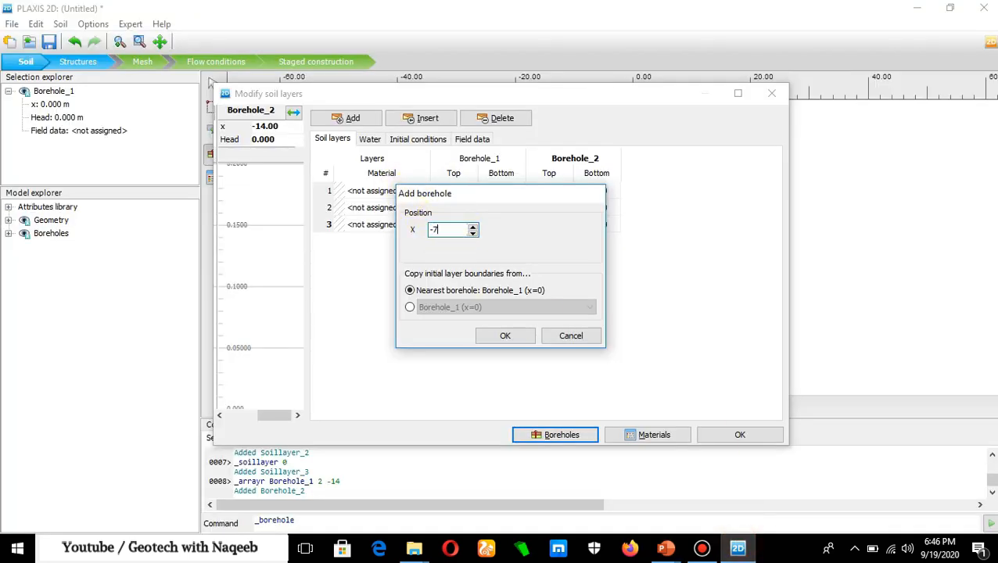
pyautogui.click(506, 335)
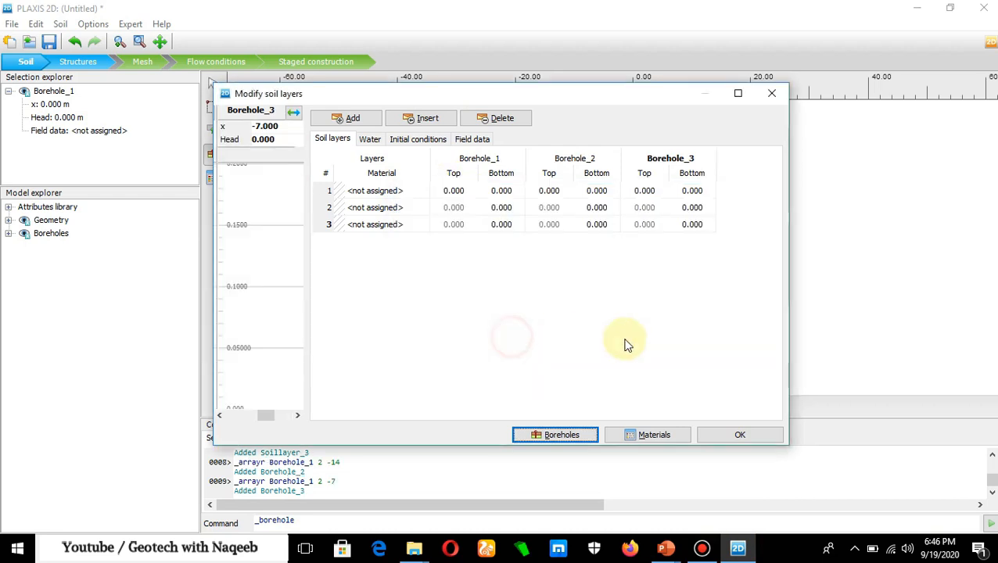
# - Move Borehole_1 to x = -22 and consult the slope coordinates on the PowerPoint PROBLEM slide
pyautogui.click(444, 191)
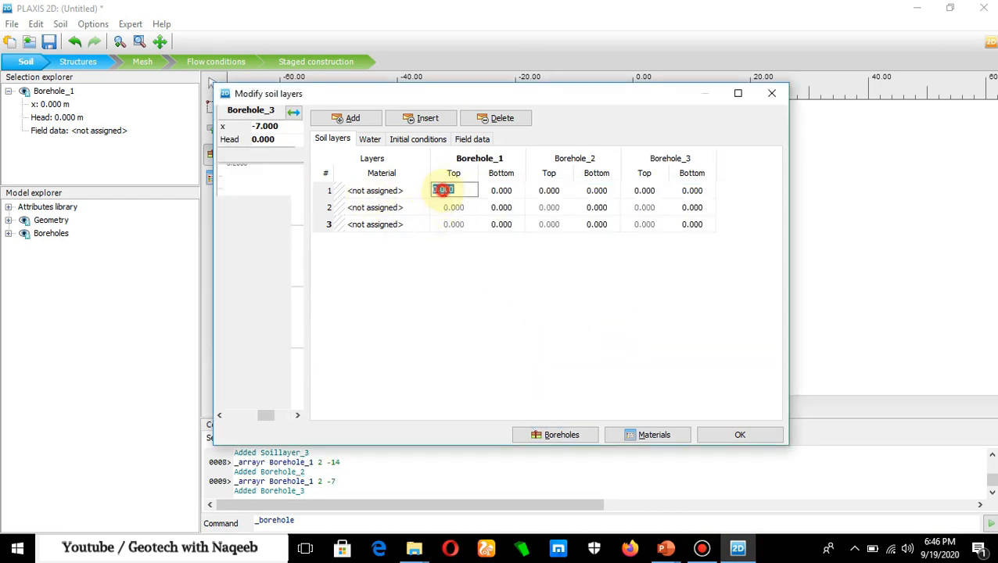
pyautogui.doubleClick(273, 127)
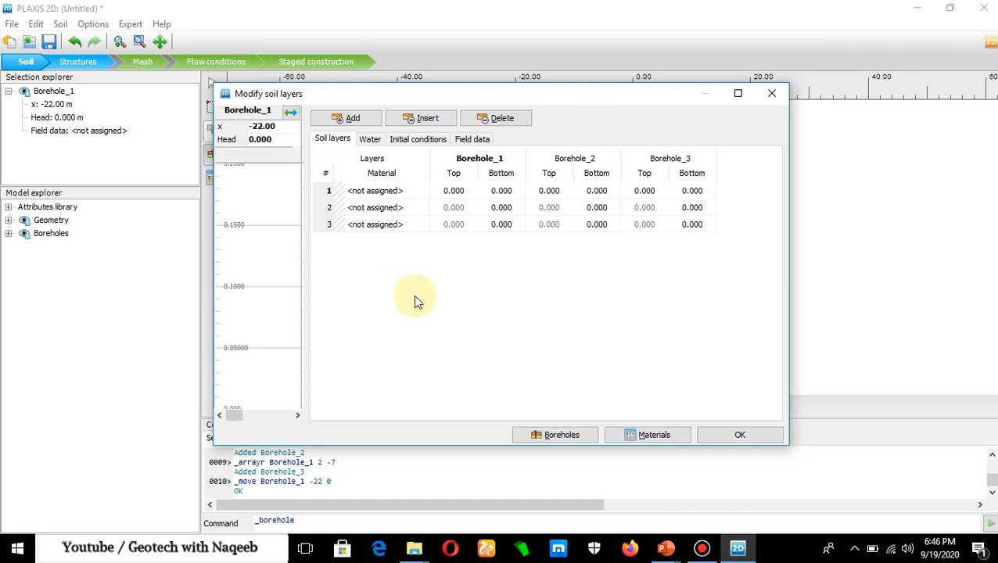
pyautogui.moveTo(664, 551)
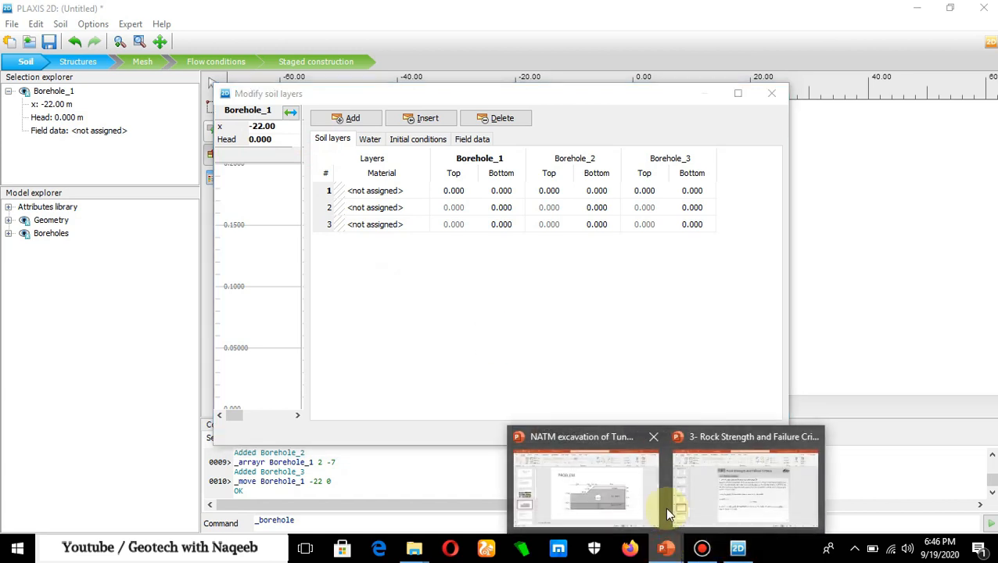
pyautogui.click(617, 488)
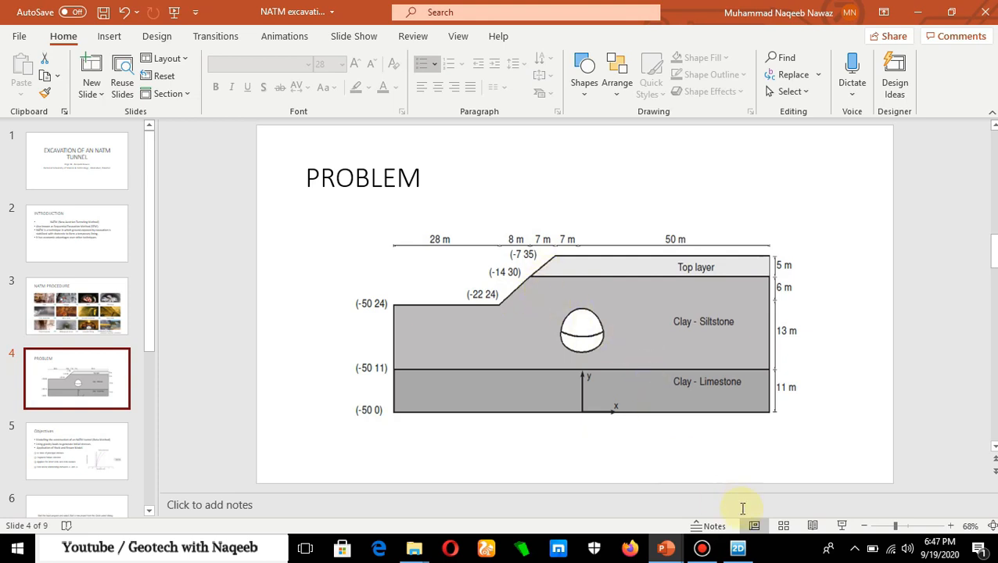
pyautogui.click(738, 548)
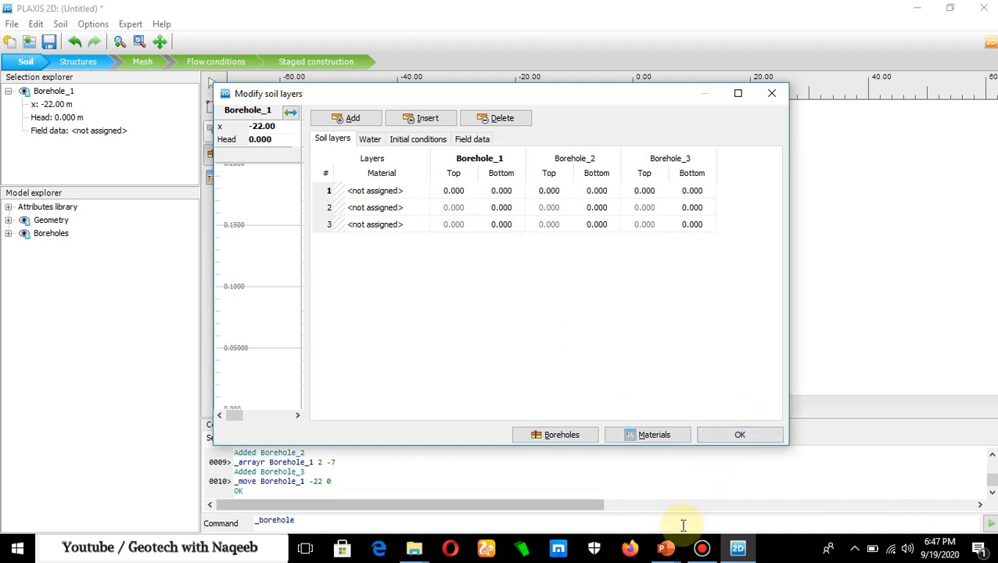
# - Check the slope toe level on the PowerPoint slide, and set Borehole_1's first layer top and bottom both to 24 in PLAXIS 2D
pyautogui.moveTo(665, 548)
pyautogui.click(595, 497)
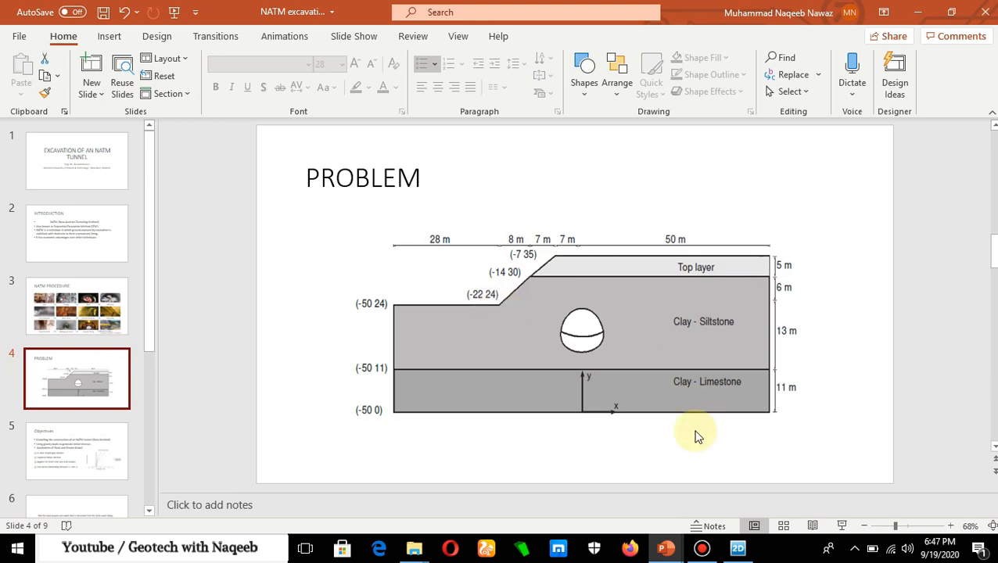
pyautogui.click(737, 548)
pyautogui.click(454, 192)
pyautogui.write('24')
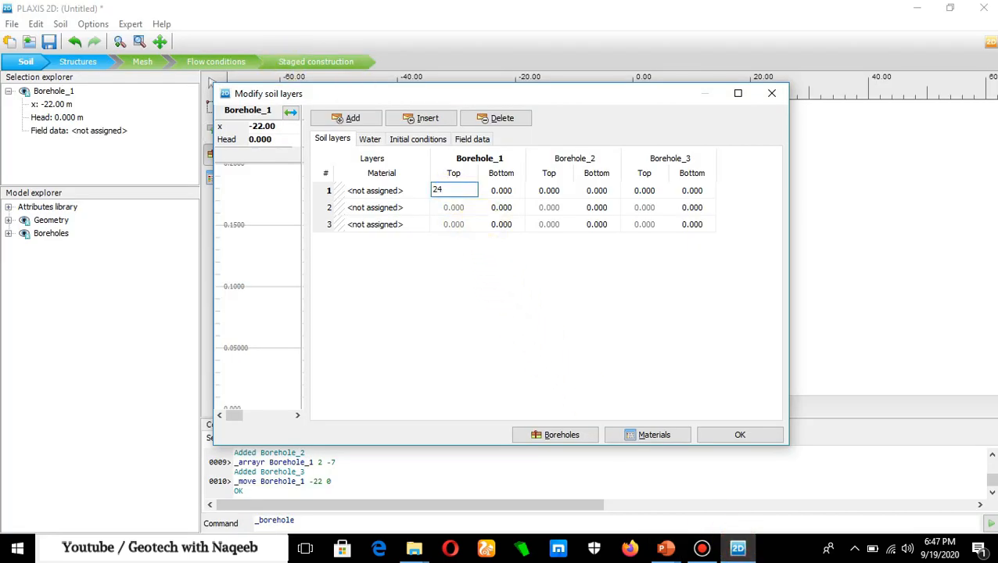
pyautogui.click(501, 191)
pyautogui.write('24')
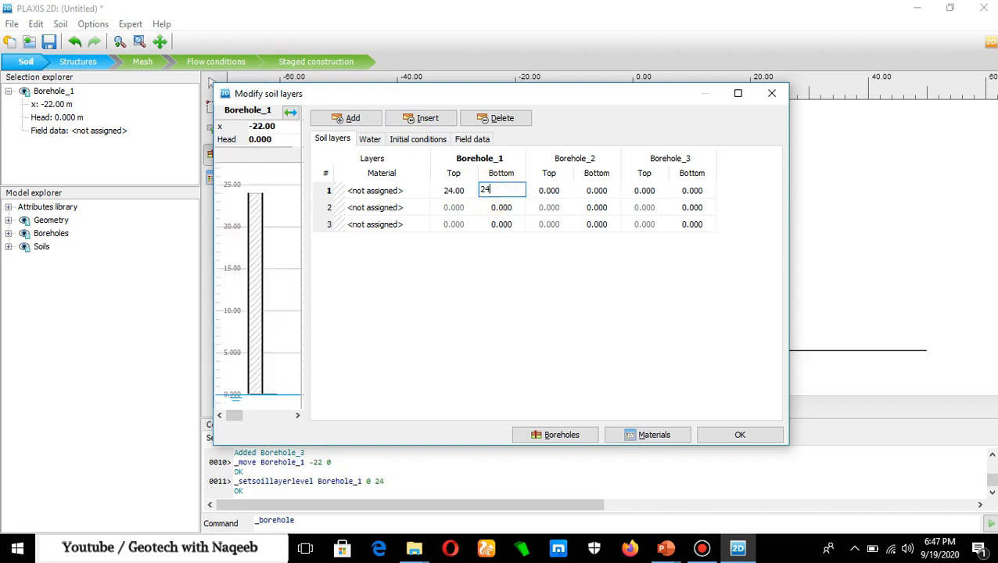
# - Set Borehole_1's second layer bottom to 11, checking the layer boundaries against the PowerPoint PROBLEM slide
pyautogui.click(496, 207)
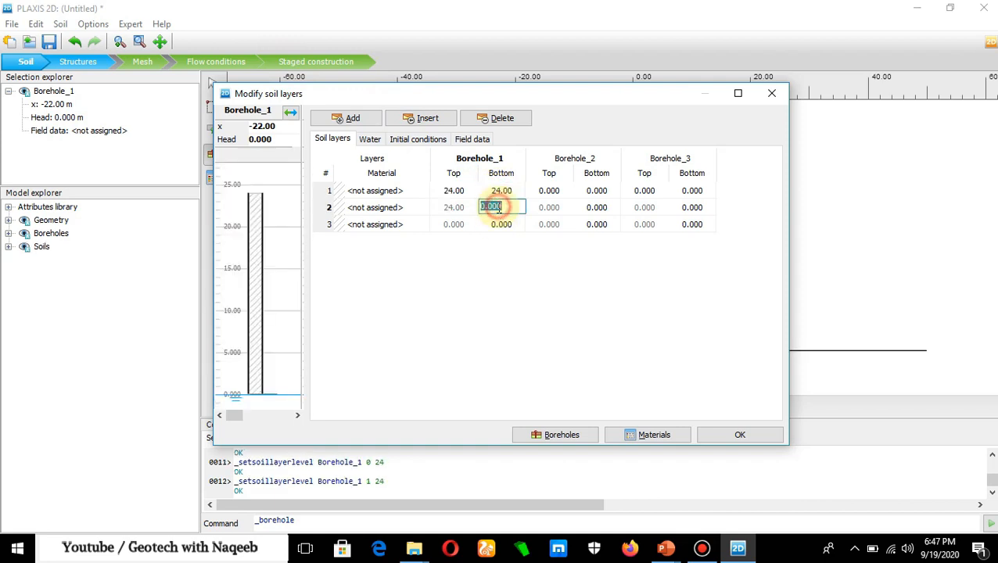
pyautogui.click(739, 550)
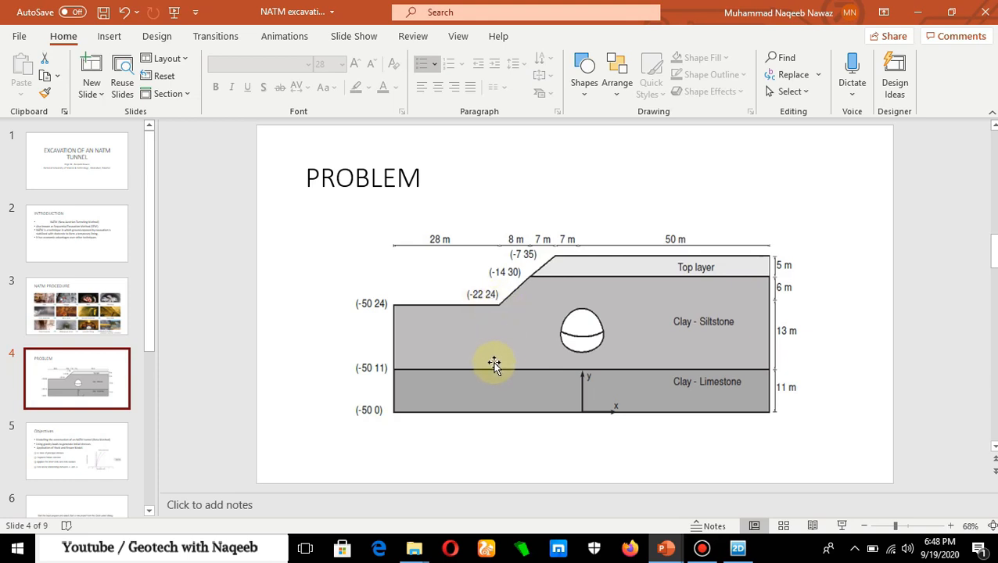
pyautogui.click(737, 547)
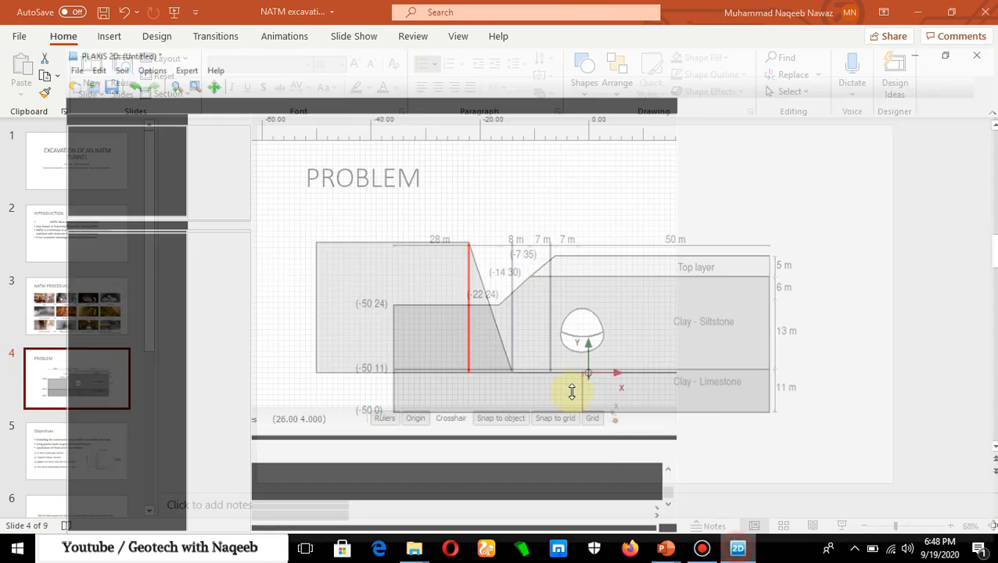
pyautogui.click(506, 208)
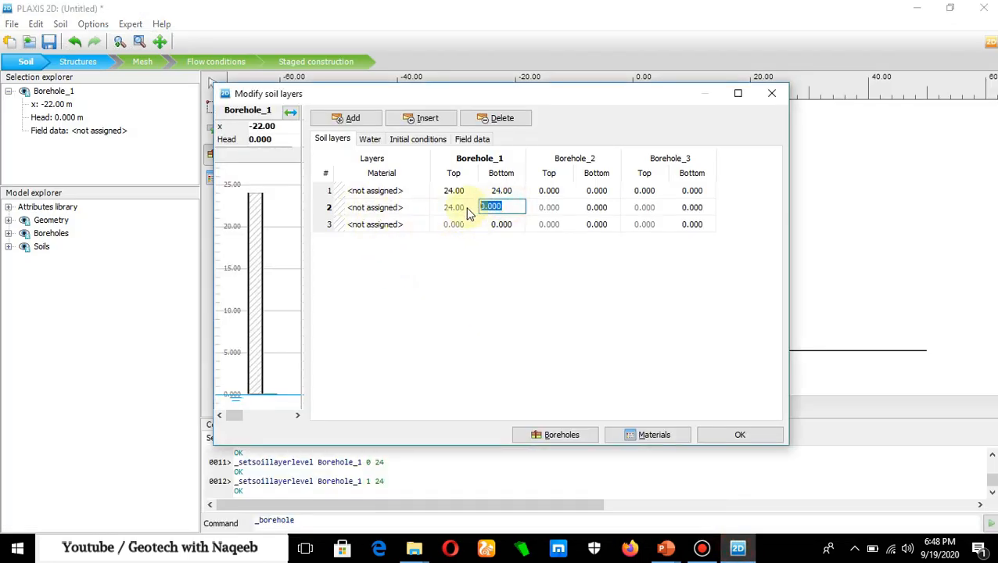
pyautogui.write('11')
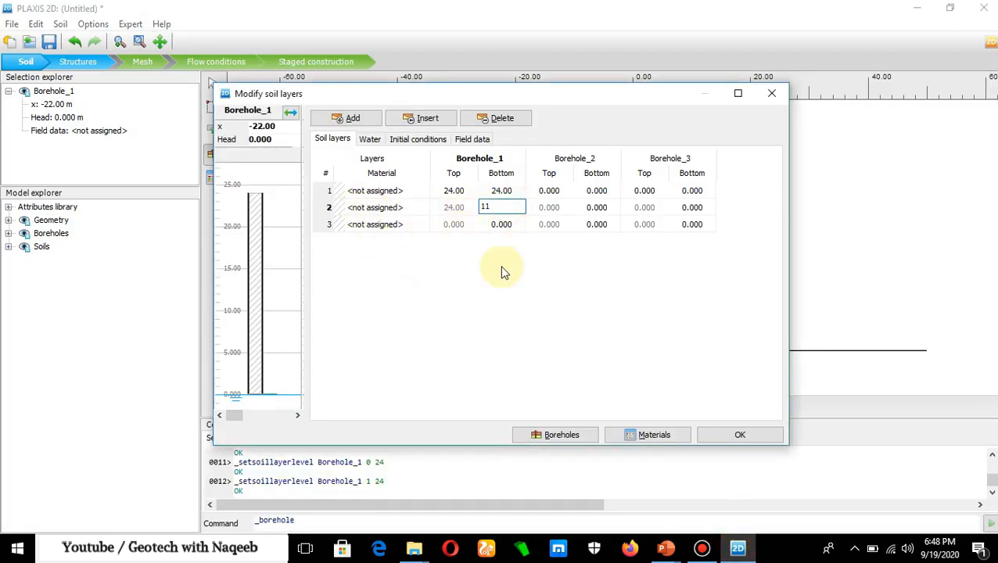
pyautogui.click(457, 224)
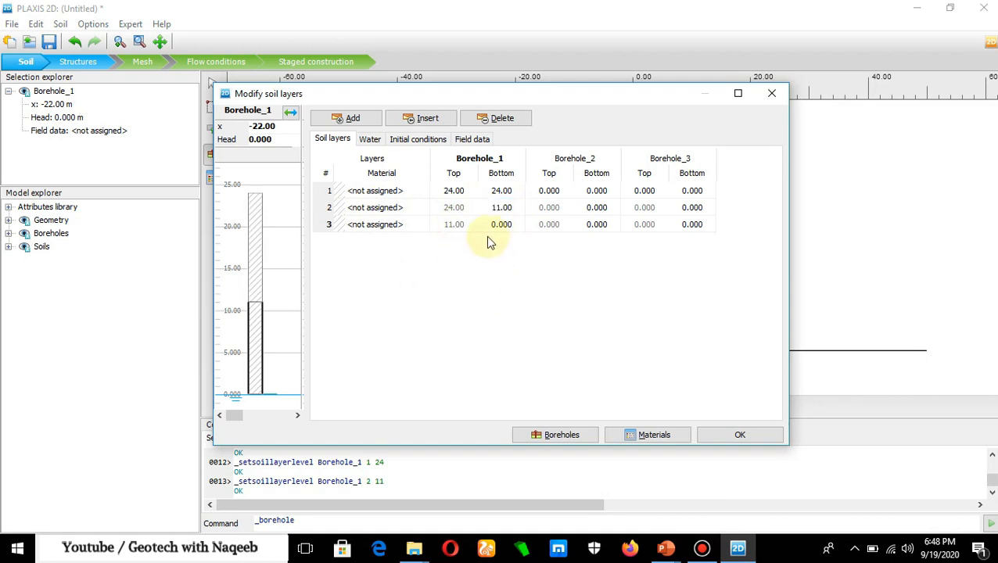
pyautogui.click(737, 547)
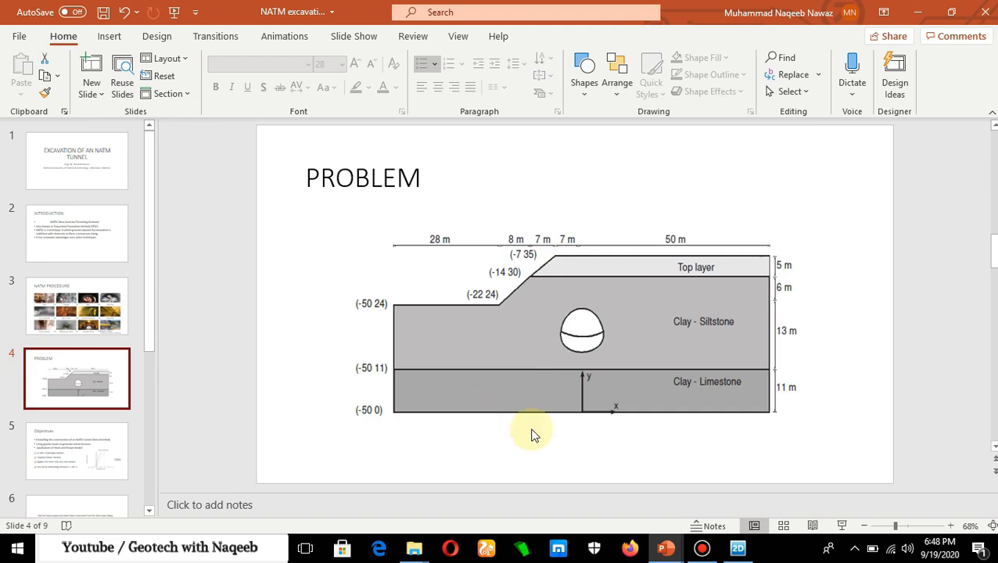
pyautogui.click(738, 548)
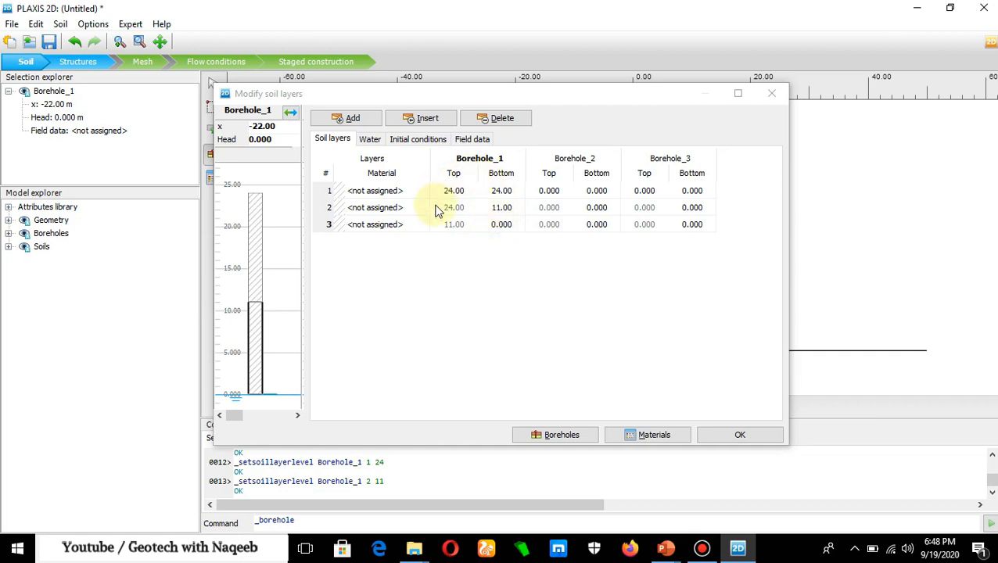
# - Set Borehole_2's first layer top and bottom both to 30, consulting the slope coordinates on the PowerPoint slide
pyautogui.click(549, 190)
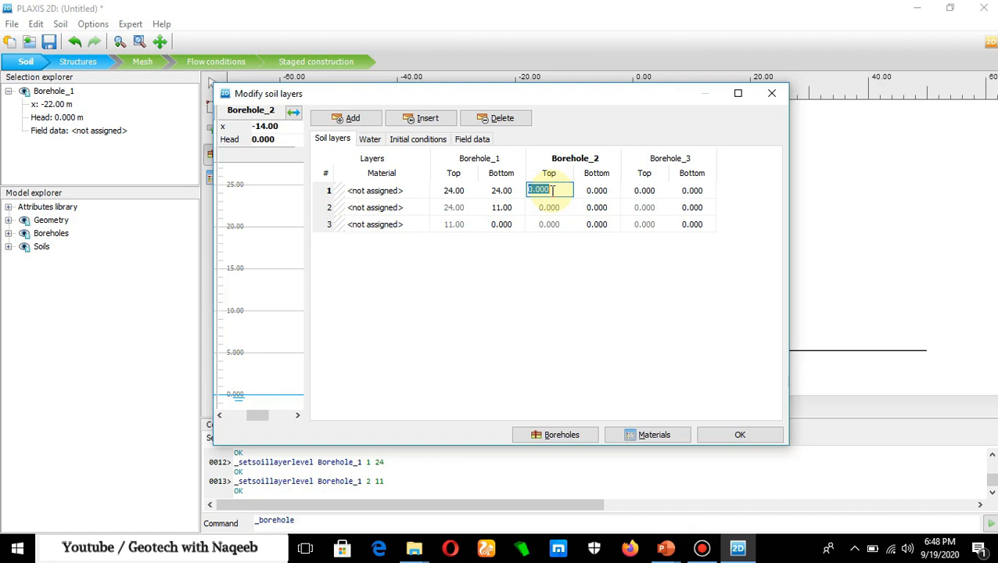
pyautogui.write('30')
pyautogui.moveTo(661, 551)
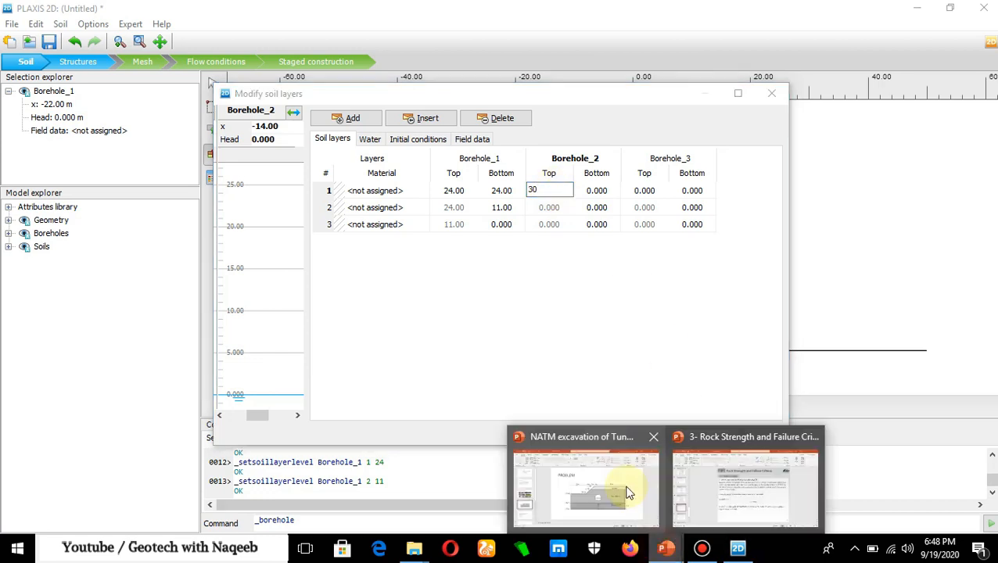
pyautogui.click(628, 495)
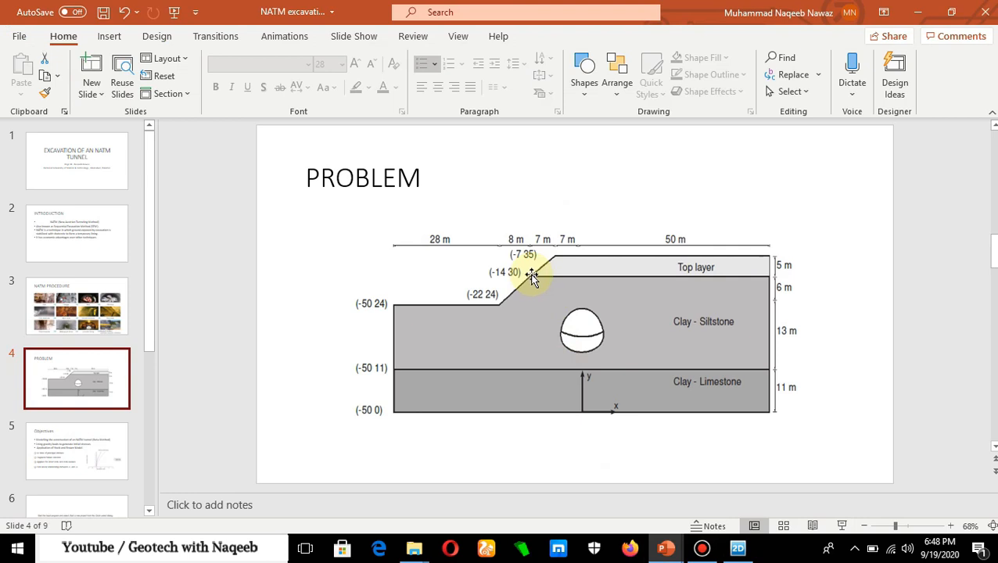
pyautogui.click(738, 547)
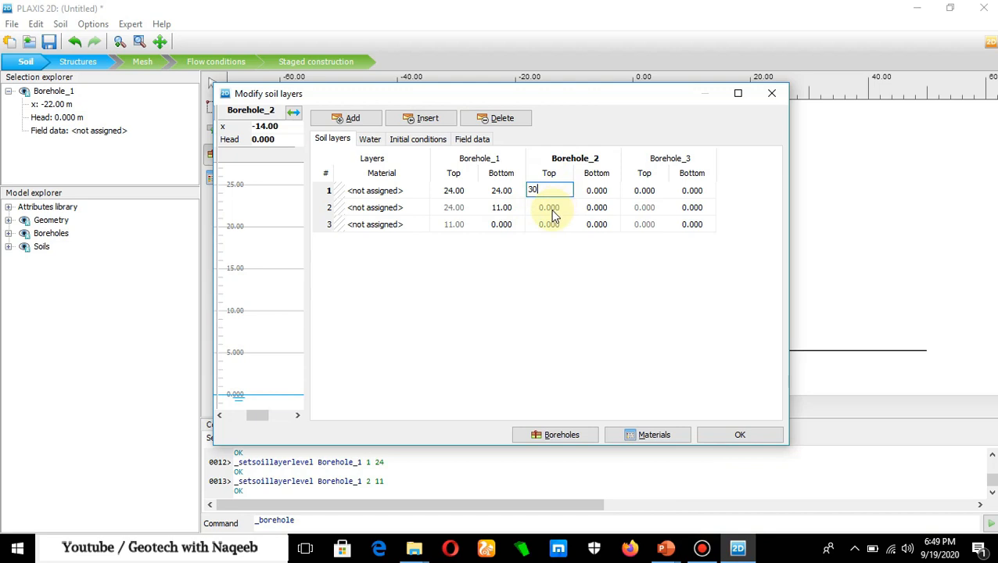
pyautogui.click(602, 190)
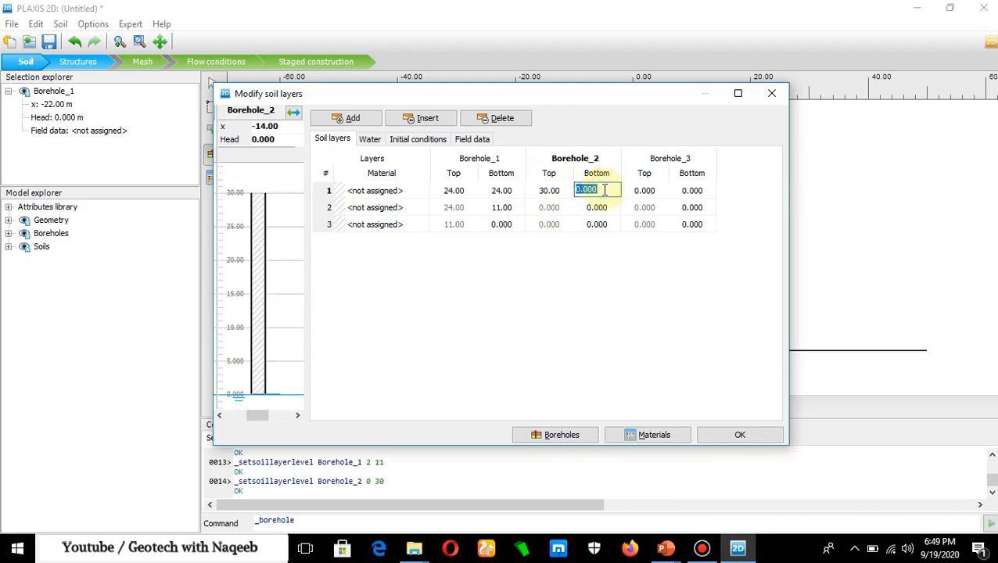
pyautogui.write('30')
pyautogui.click(610, 207)
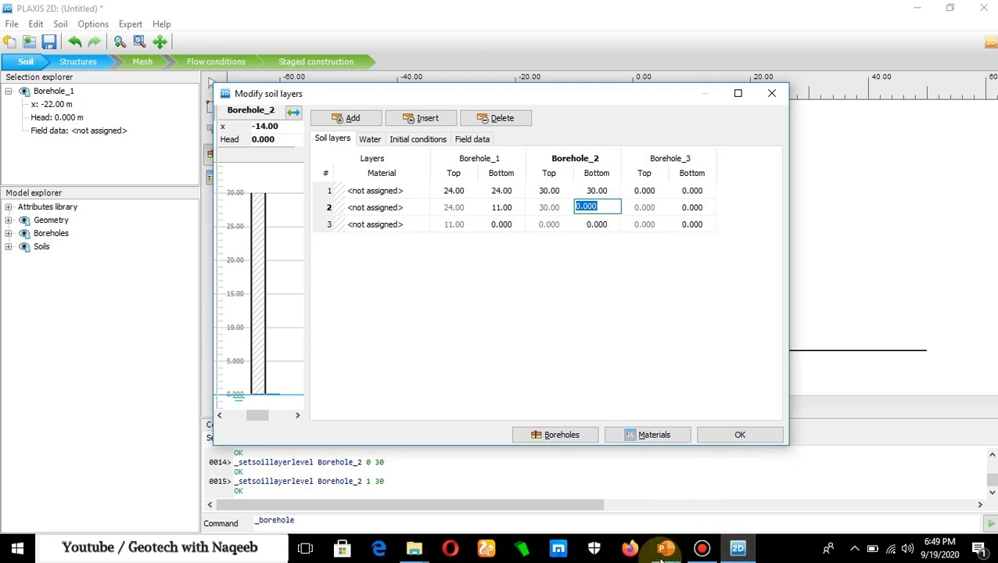
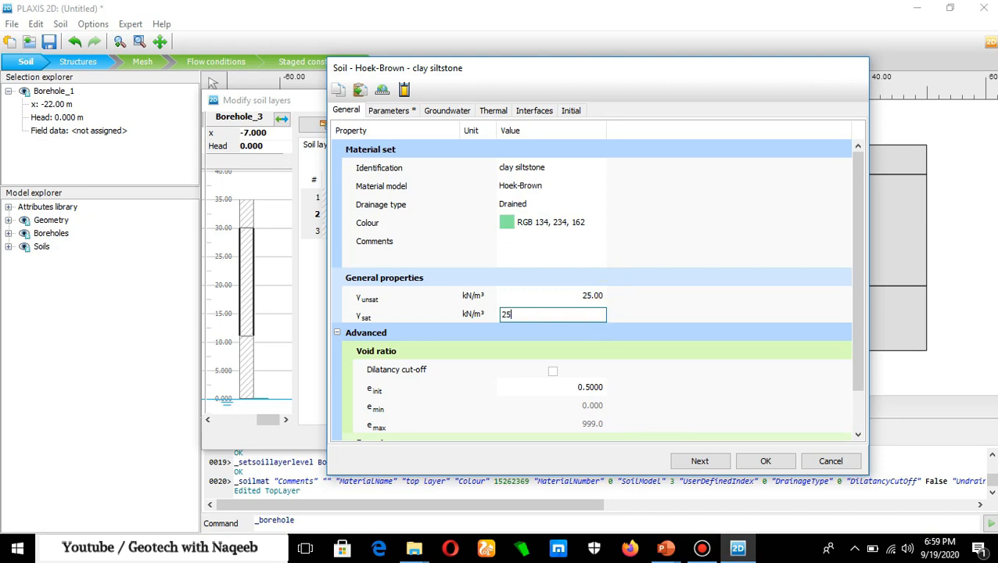
# - Open the clay siltstone's parameters and consult its stiffness values in the material table on the PowerPoint slide
pyautogui.click(392, 117)
pyautogui.moveTo(606, 74); pyautogui.dragTo(602, 92)
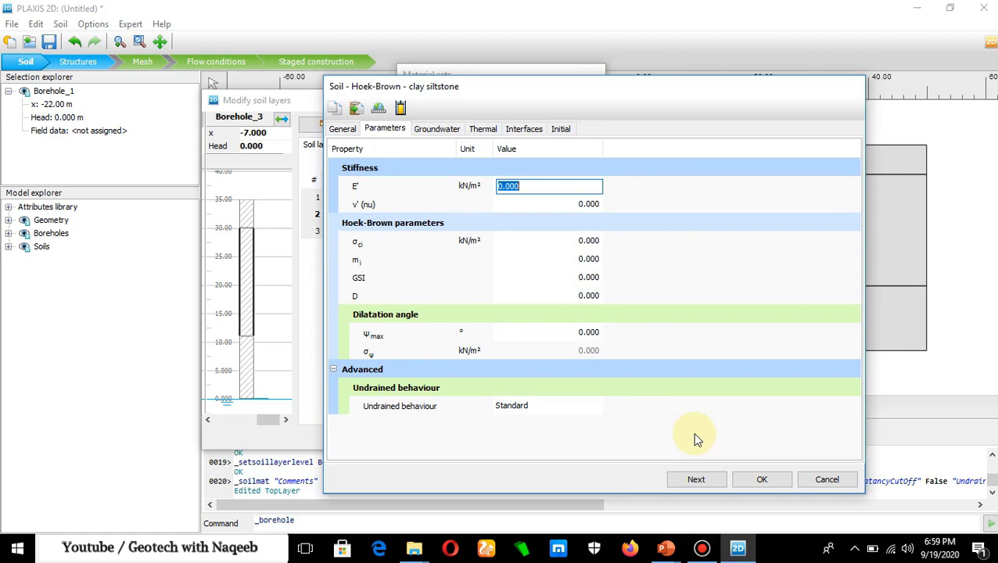
pyautogui.click(665, 547)
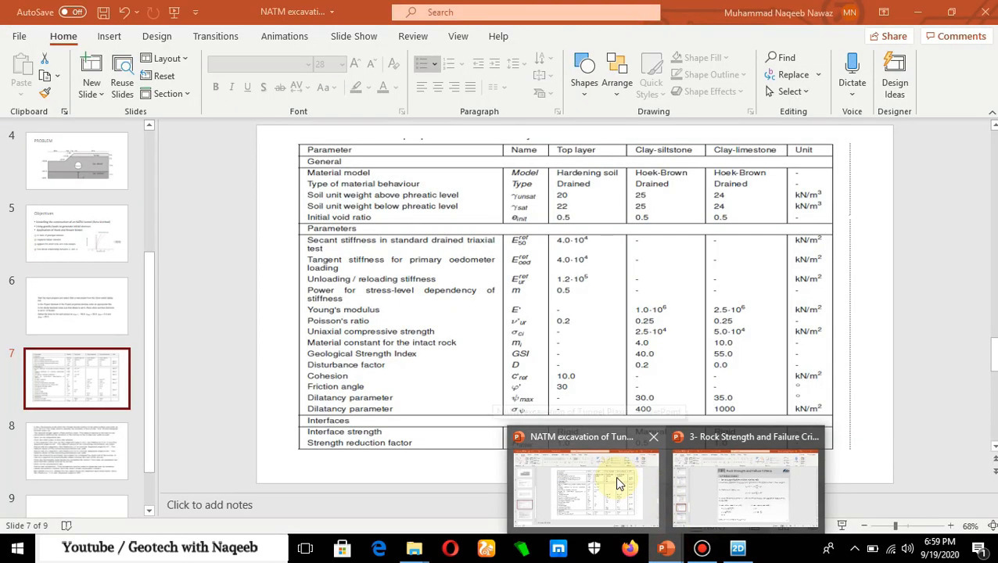
pyautogui.click(614, 476)
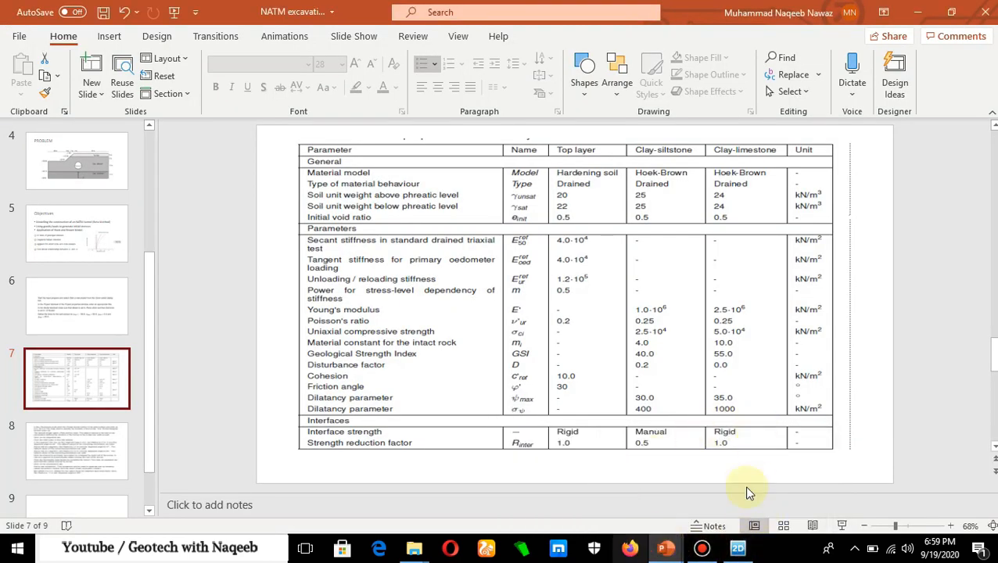
pyautogui.click(845, 526)
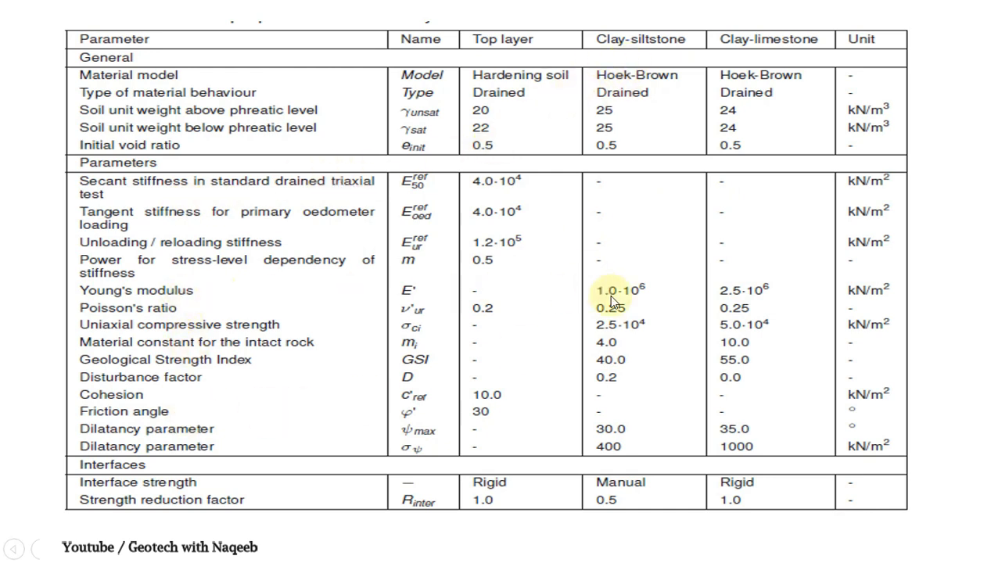
pyautogui.press('Escape')
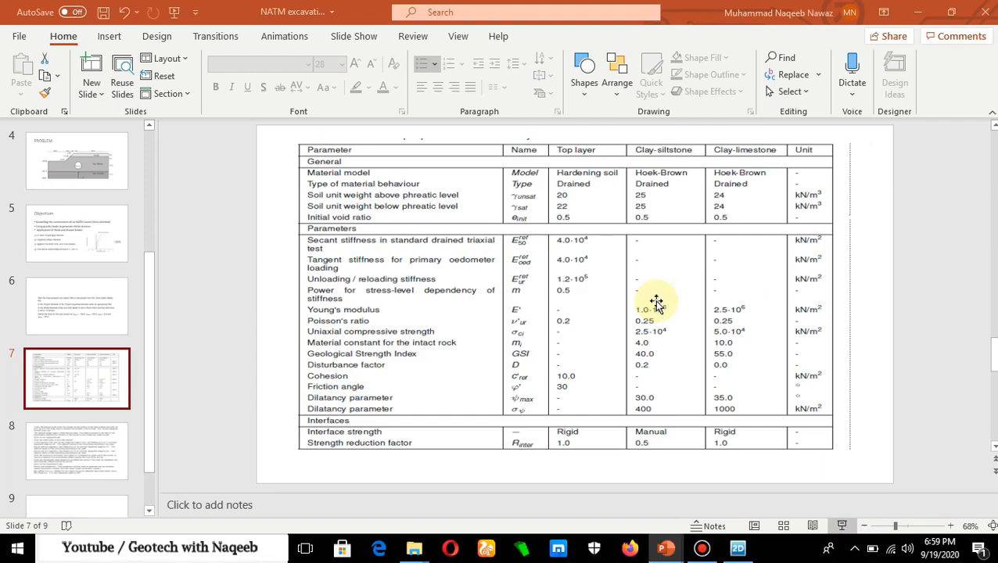
# - Back in PLAXIS 2D, set the clay siltstone's stiffness E' to 1000000 kN/m² and Poisson's ratio to 0.25
pyautogui.click(739, 548)
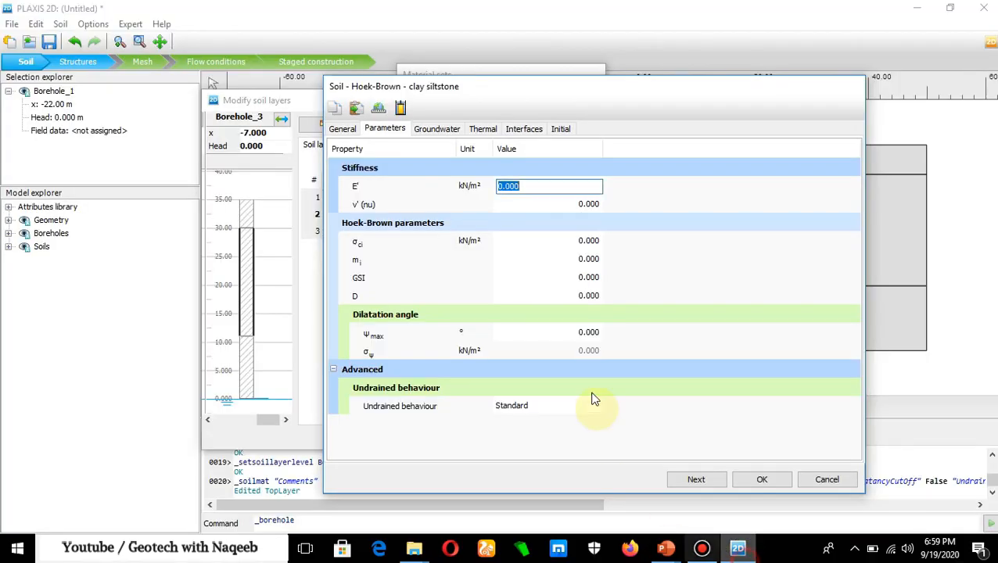
pyautogui.write('100')
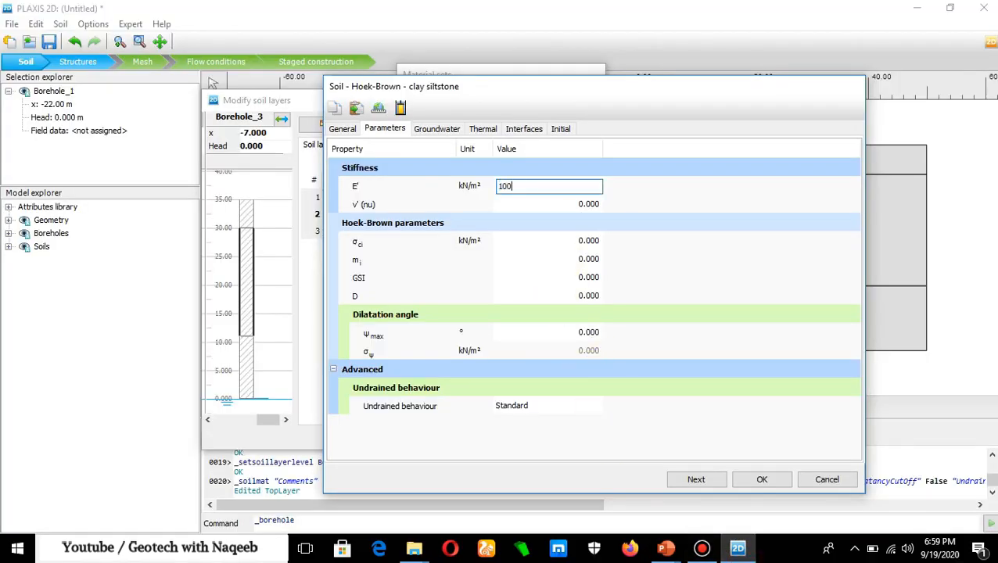
pyautogui.write('0000')
pyautogui.click(594, 206)
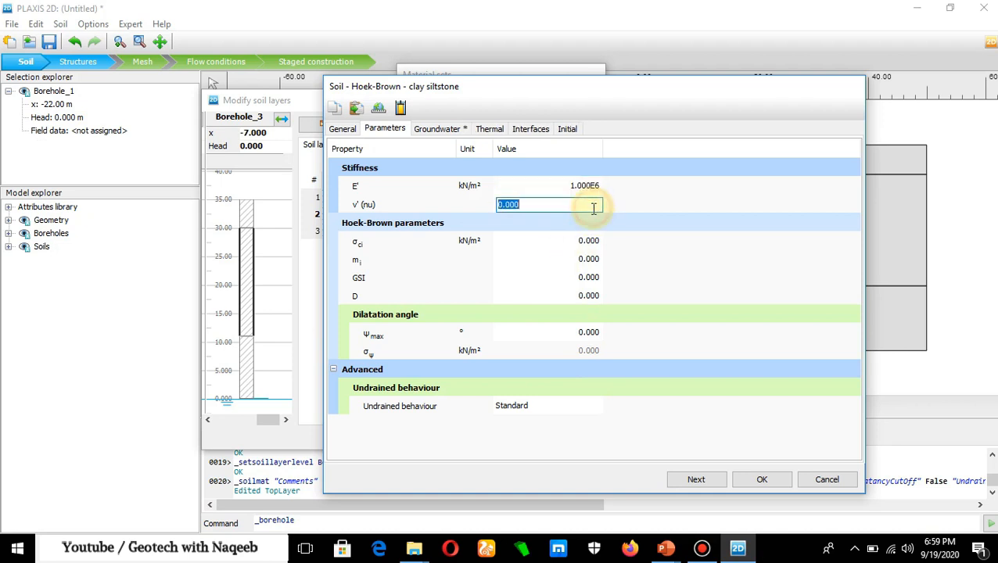
pyautogui.write('0.')
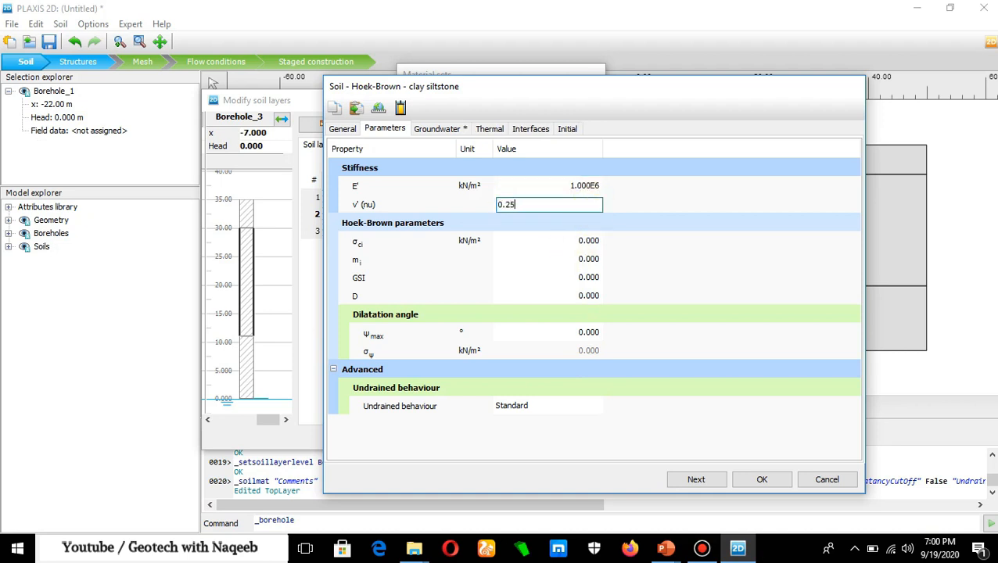
pyautogui.write('25')
pyautogui.click(583, 233)
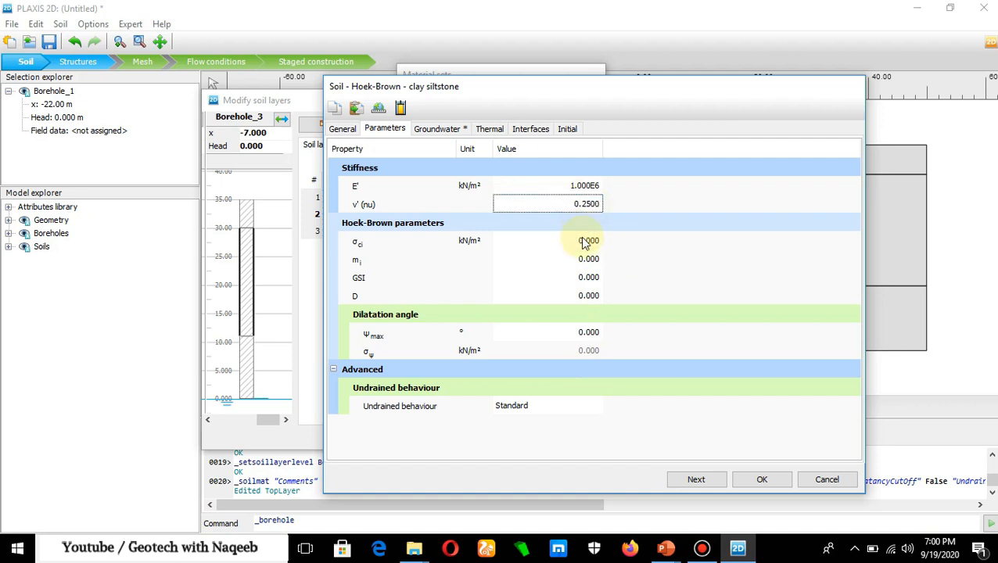
# - Set the clay siltstone's uniaxial compressive strength σci to 25000 kN/m², checking the PowerPoint material table
pyautogui.click(588, 246)
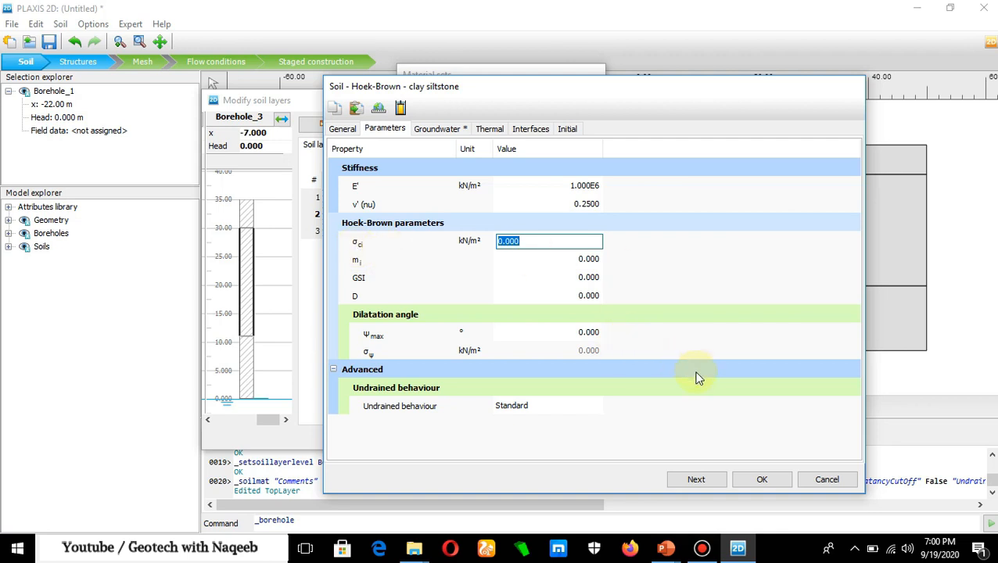
pyautogui.click(668, 549)
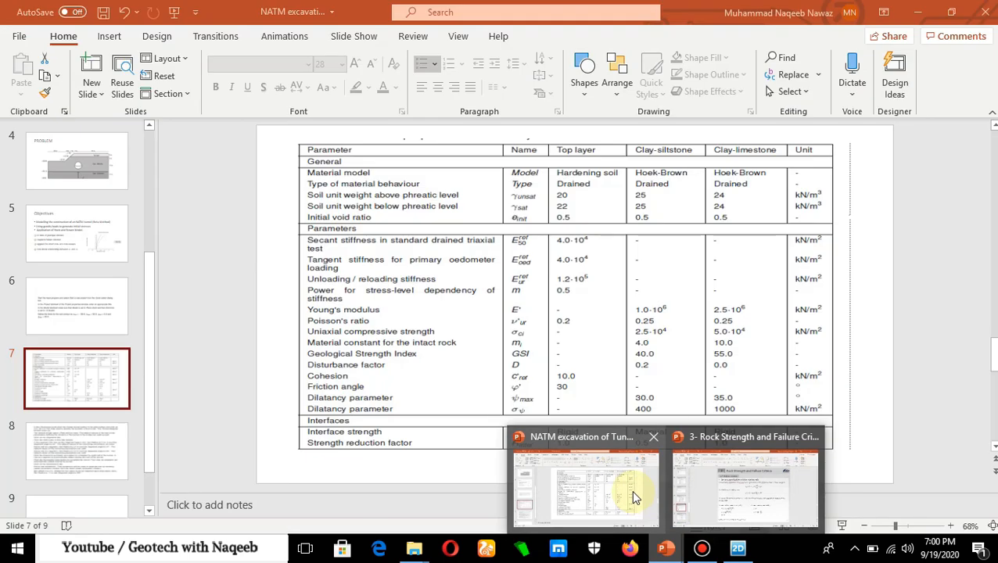
pyautogui.click(631, 490)
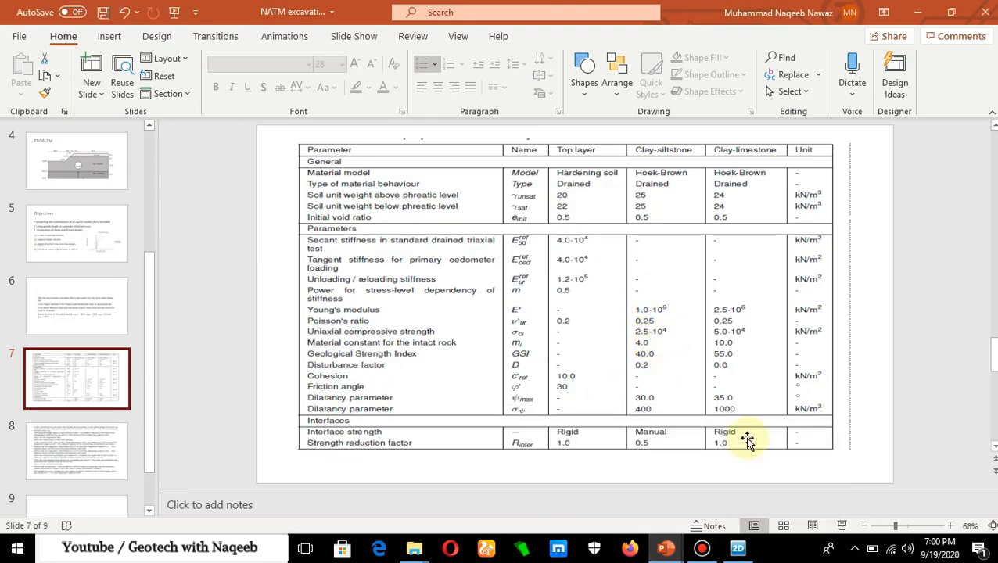
pyautogui.click(737, 548)
pyautogui.write('25000')
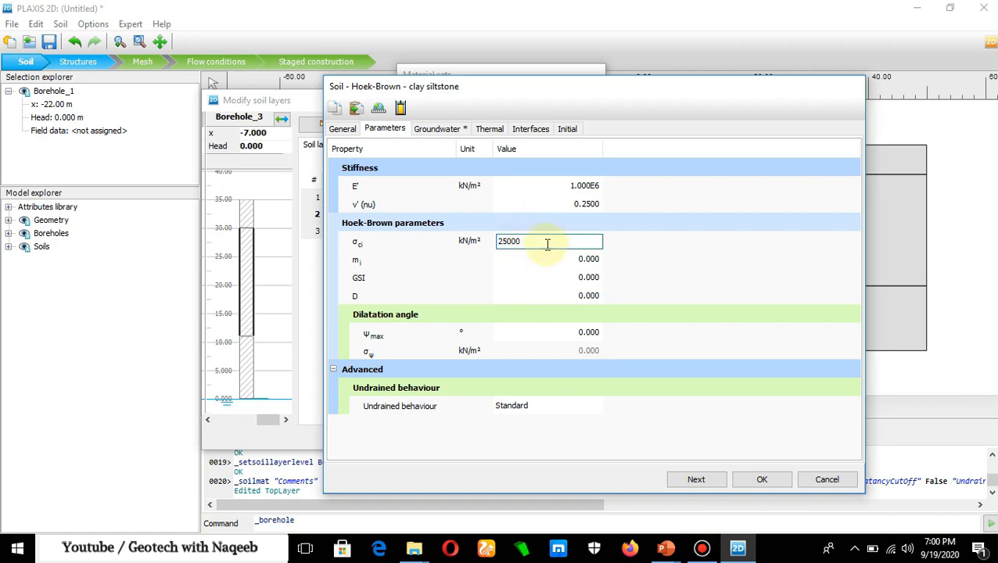
# - Set the clay siltstone's intact rock constant mi to 4 and GSI to 40, consulting the PowerPoint material table
pyautogui.click(585, 261)
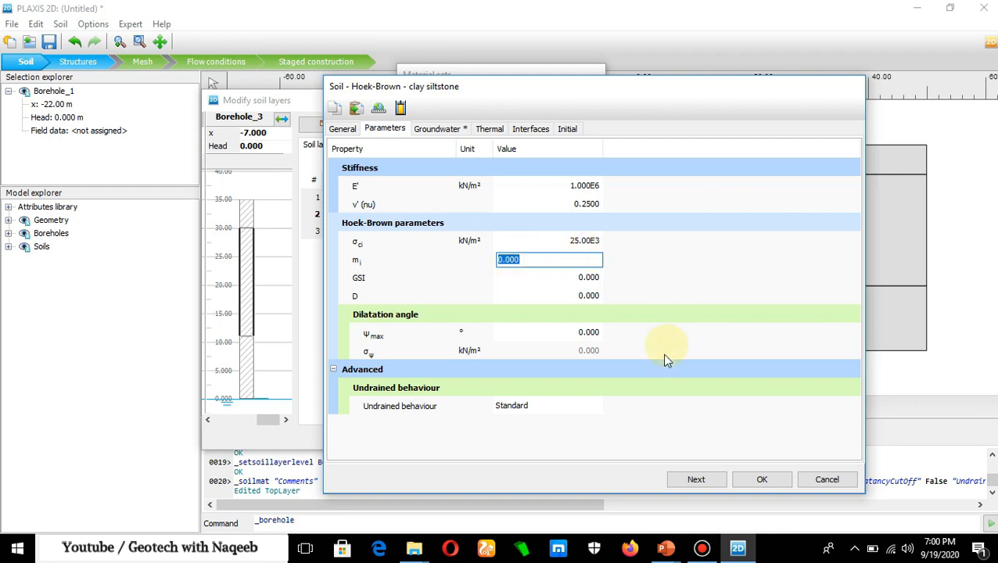
pyautogui.click(663, 548)
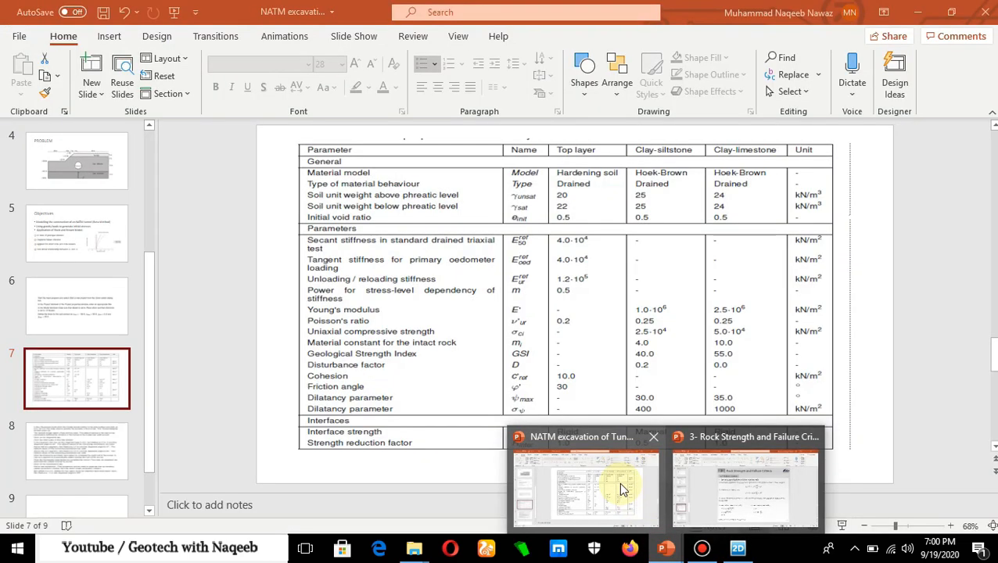
pyautogui.click(619, 482)
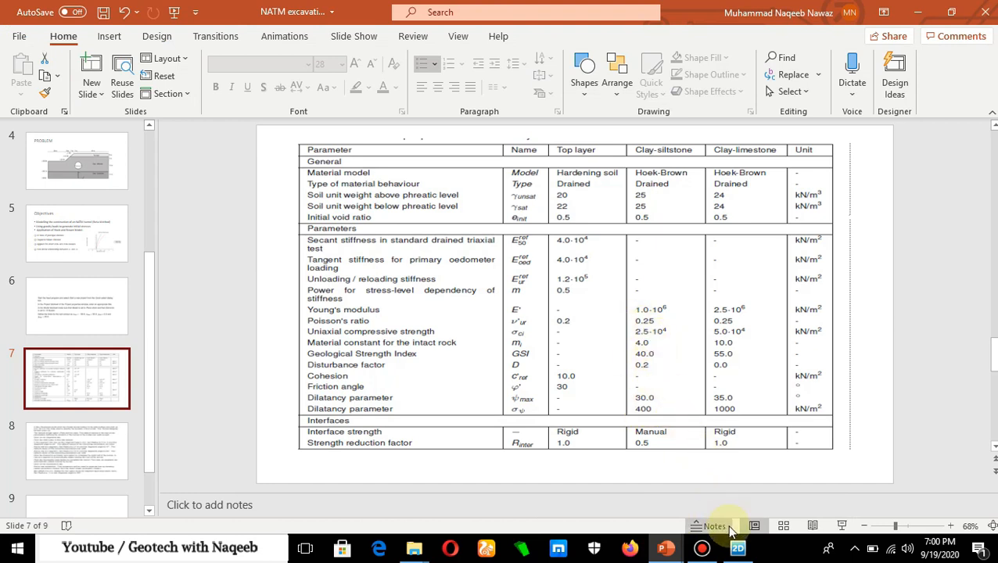
pyautogui.click(696, 486)
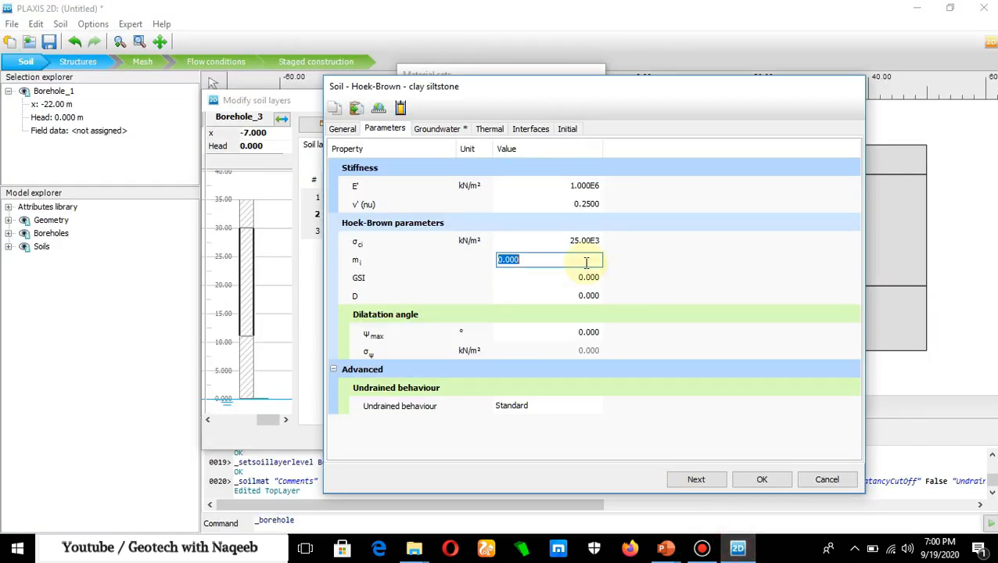
pyautogui.write('4')
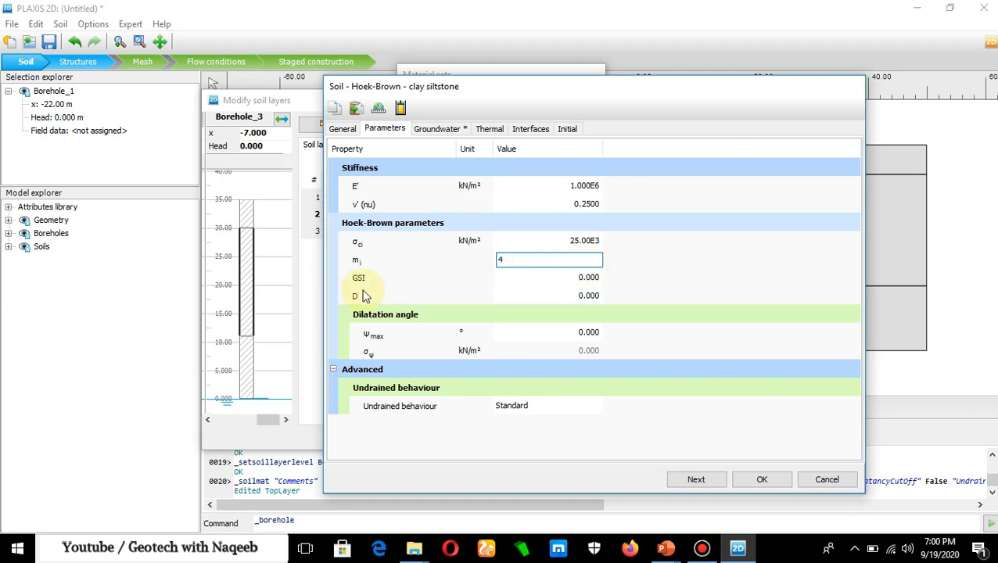
pyautogui.click(586, 280)
pyautogui.write('40')
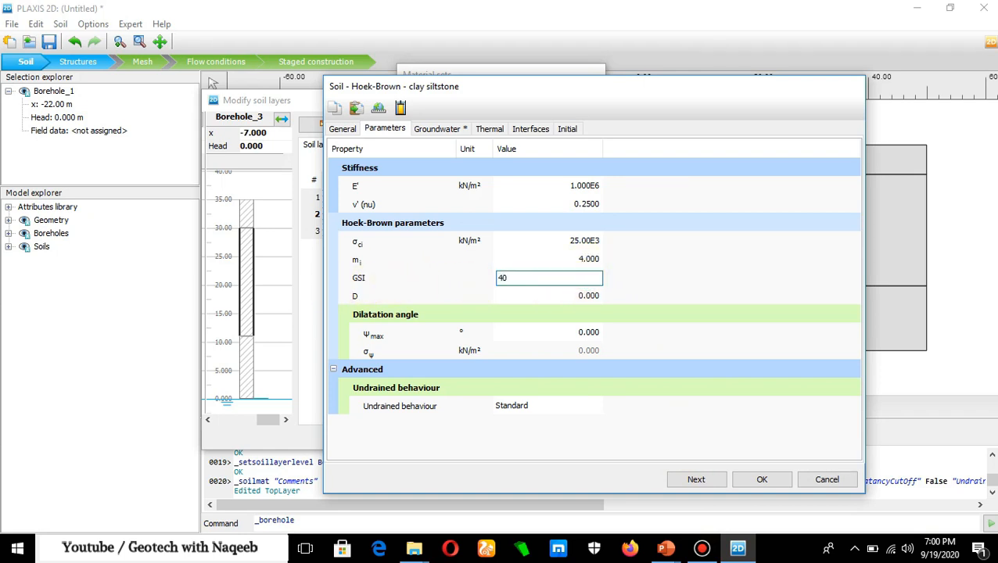
# - Check the disturbance factor on the PowerPoint slide and set the clay siltstone's D to 0.2 in PLAXIS 2D
pyautogui.click(591, 298)
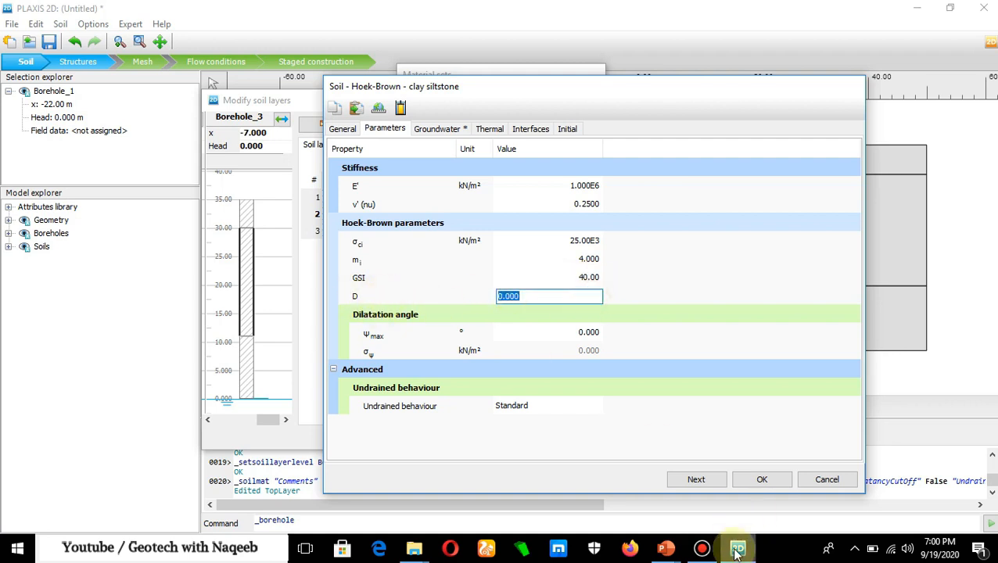
pyautogui.click(666, 548)
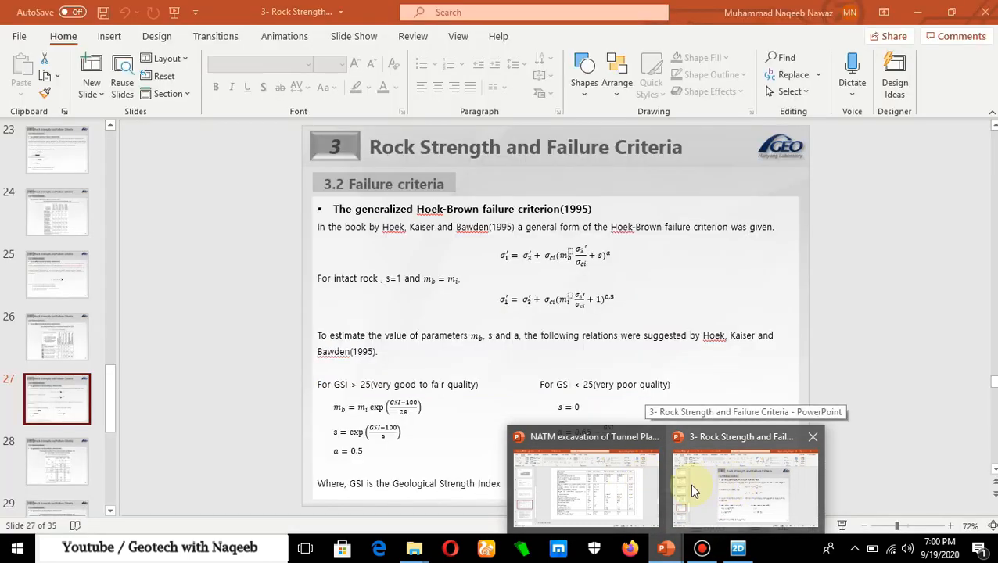
pyautogui.click(625, 491)
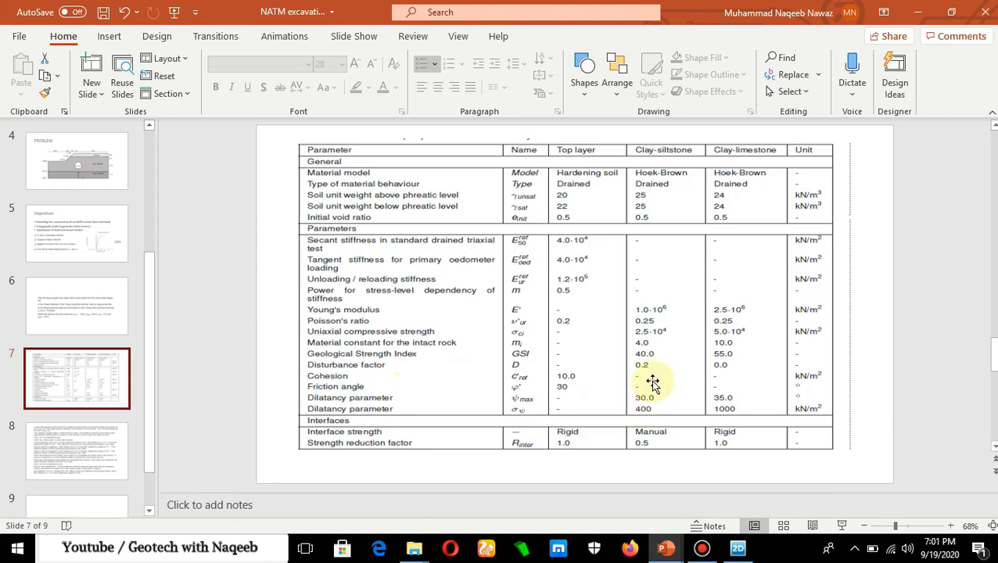
pyautogui.click(738, 549)
pyautogui.write('0.2')
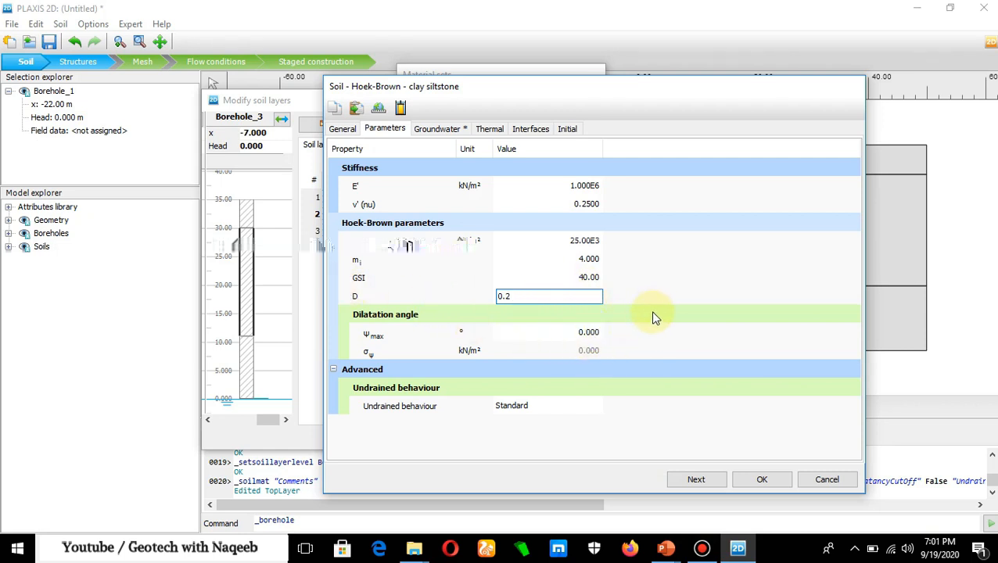
# - Set the clay siltstone's dilatancy parameters ψmax to 30° and σψ to 400 kN/m², as listed on the PowerPoint slide
pyautogui.click(588, 334)
pyautogui.click(671, 547)
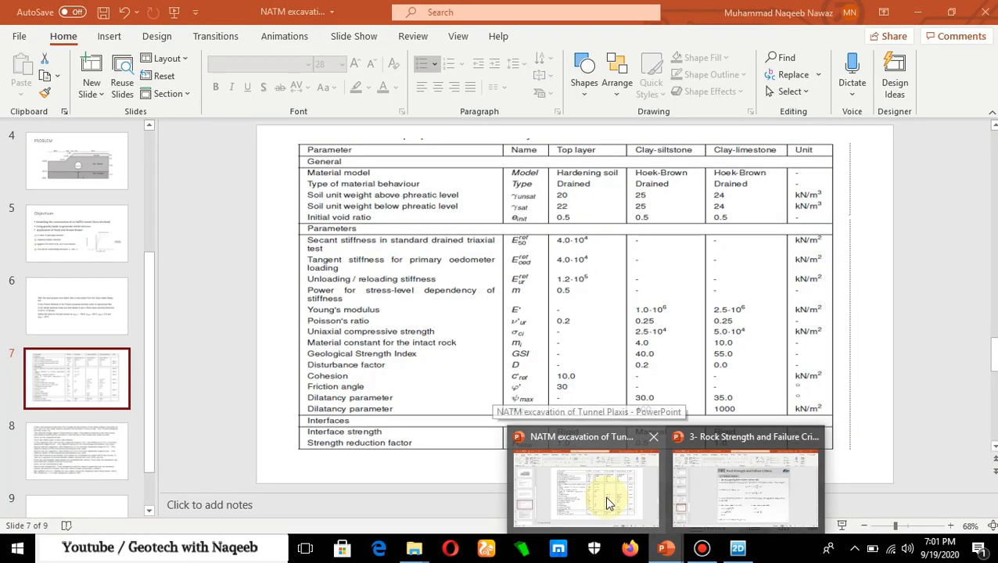
pyautogui.click(609, 503)
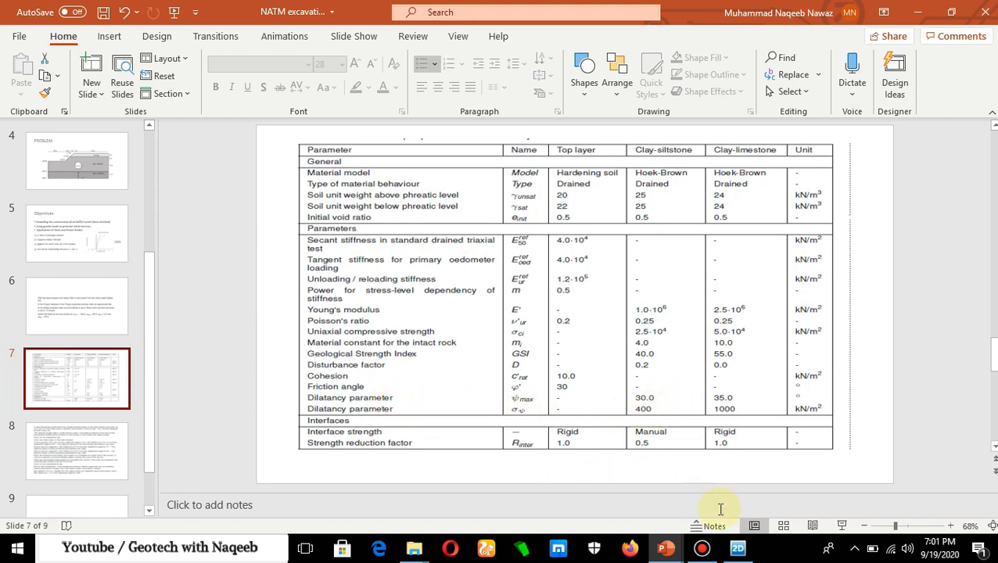
pyautogui.click(737, 549)
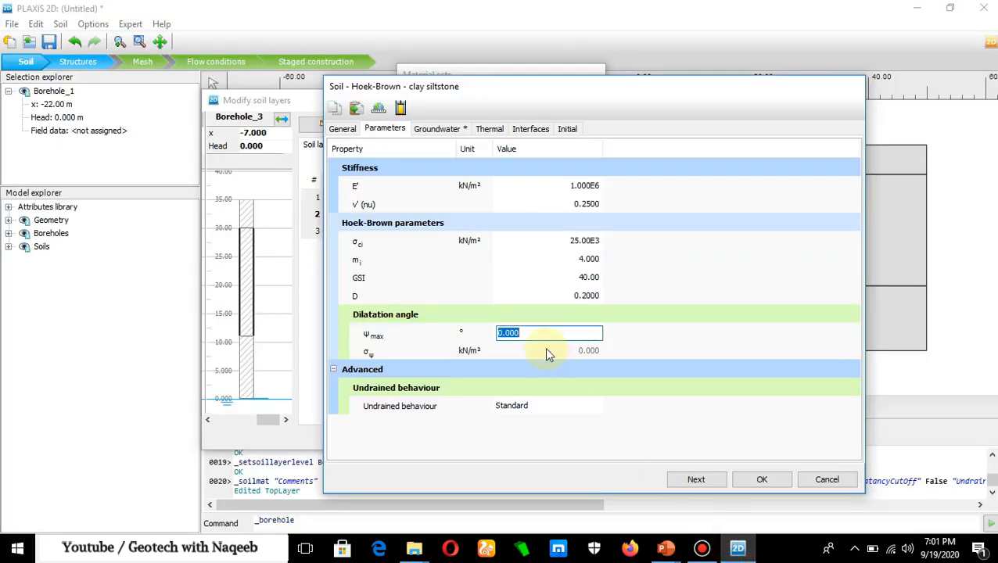
pyautogui.write('30')
pyautogui.click(592, 353)
pyautogui.write('4')
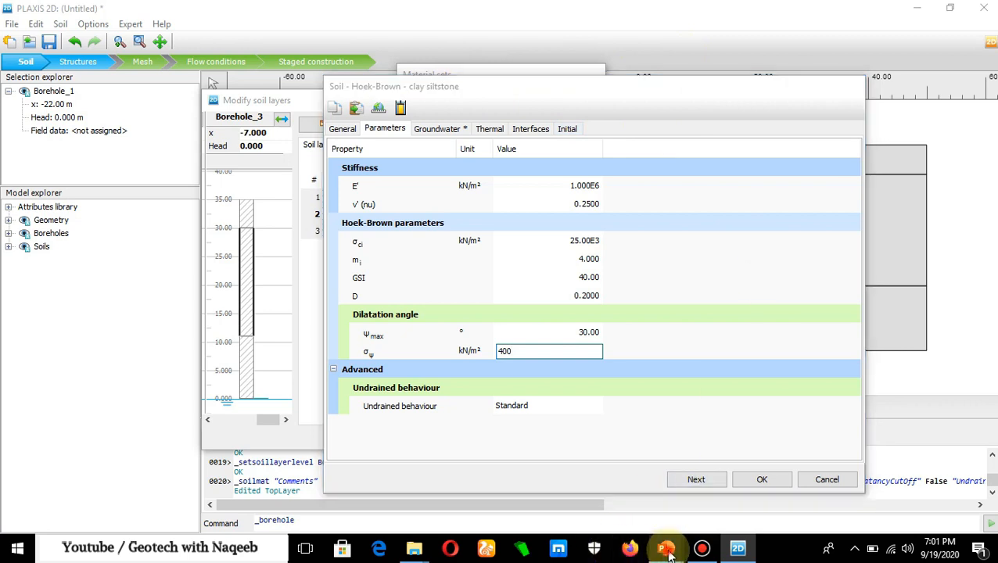
# - Check the interface data in PowerPoint, set the clay siltstone's interface strength to Manual with Rinter 0.5, and save the material
pyautogui.moveTo(662, 545)
pyautogui.click(633, 507)
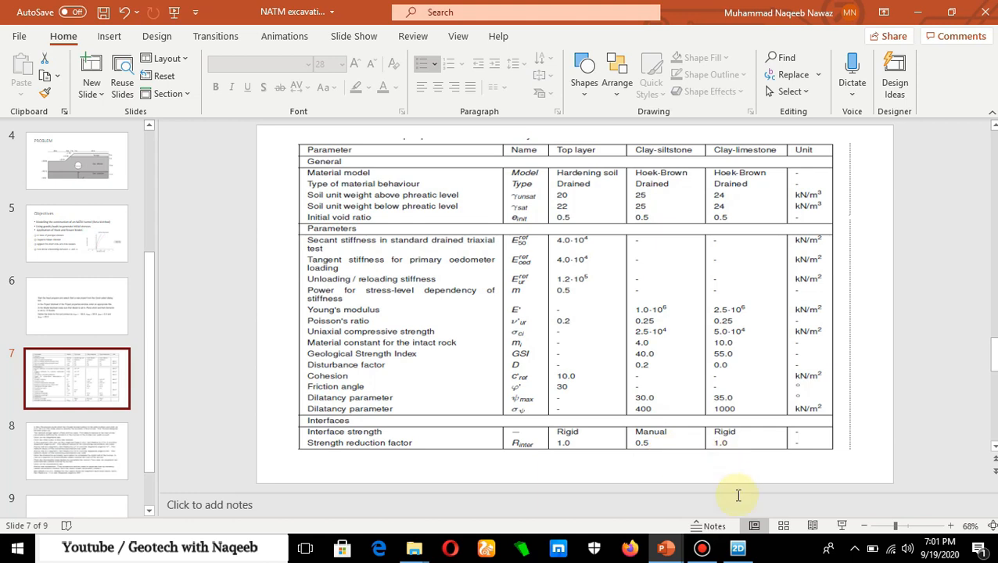
pyautogui.click(737, 552)
pyautogui.click(530, 127)
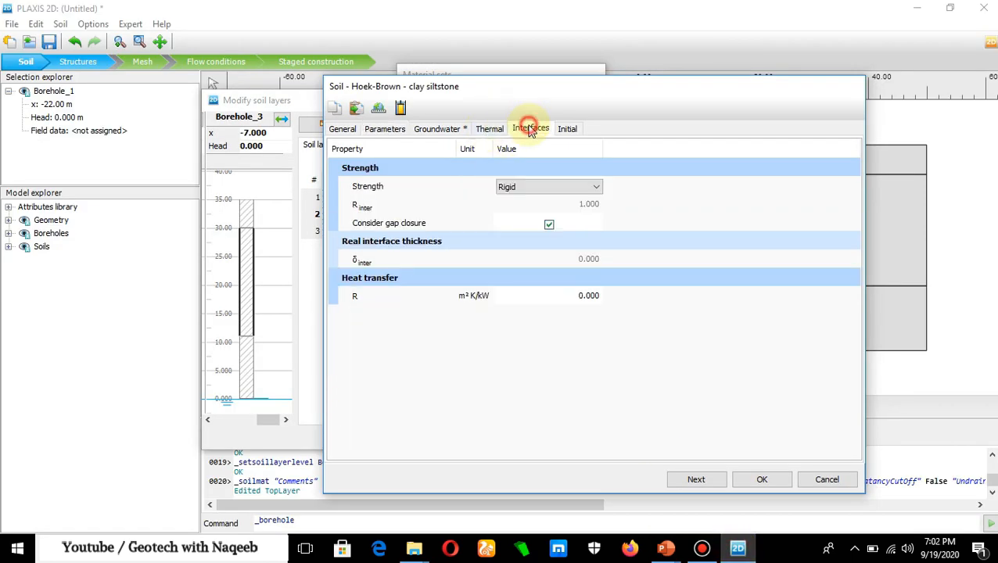
pyautogui.click(592, 186)
pyautogui.click(540, 210)
pyautogui.click(587, 206)
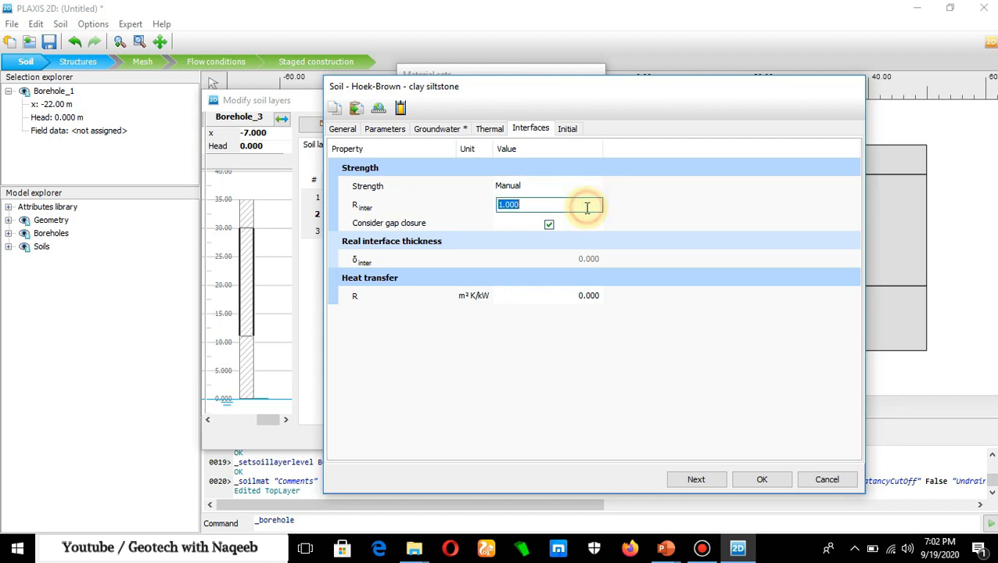
pyautogui.write('0.5')
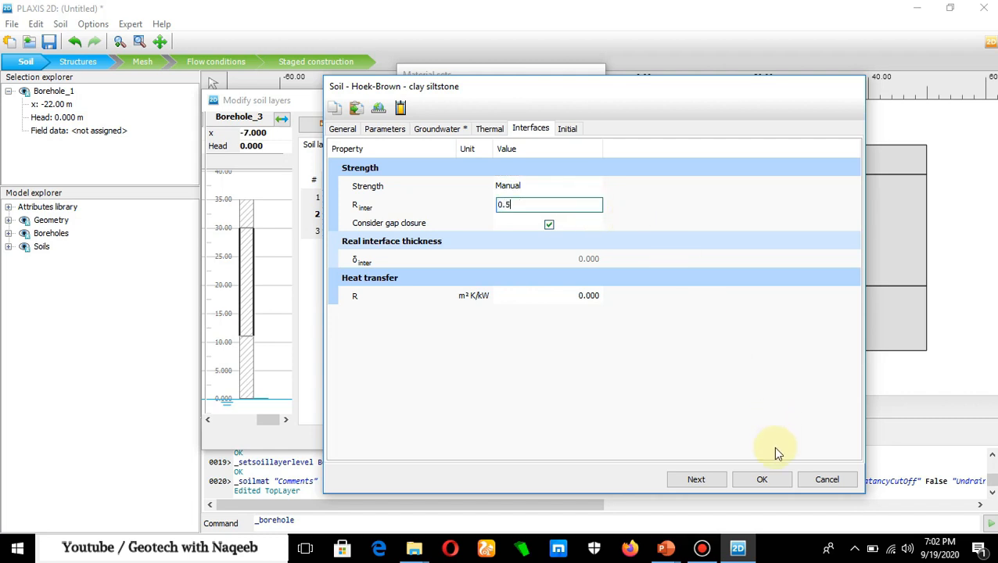
pyautogui.click(763, 479)
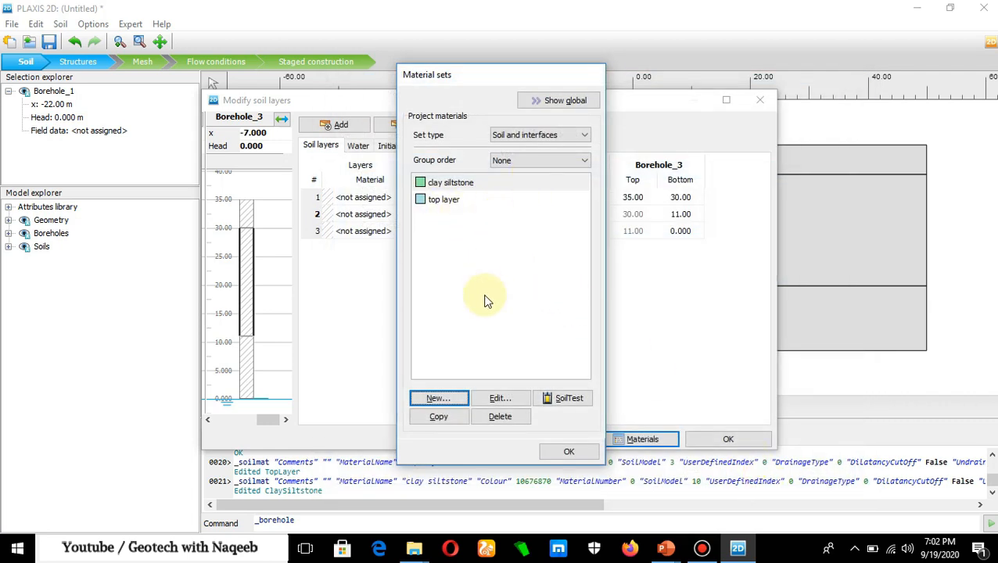
# - Create a new soil material set identified as "clay limestone"
pyautogui.click(436, 398)
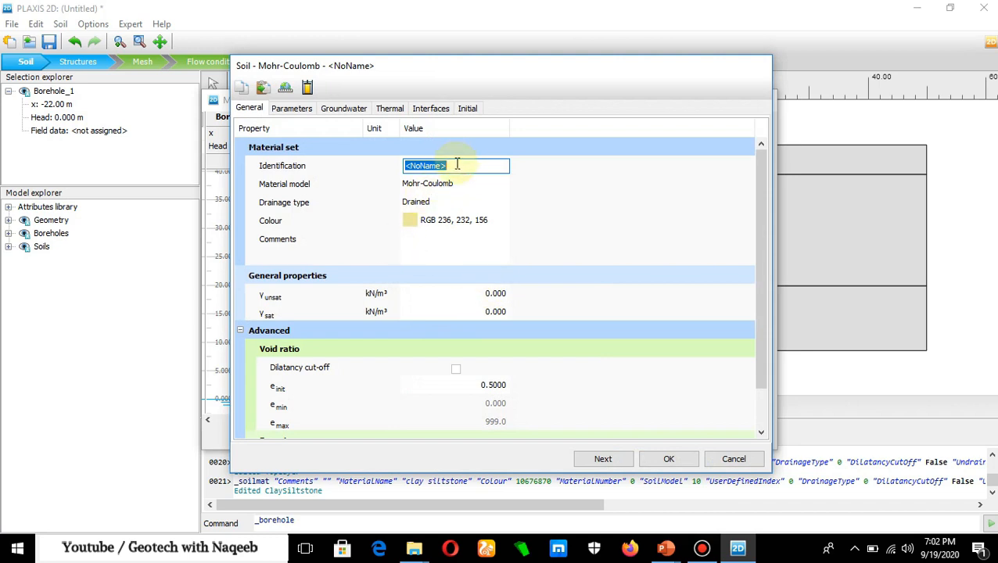
pyautogui.write('clay limestone')
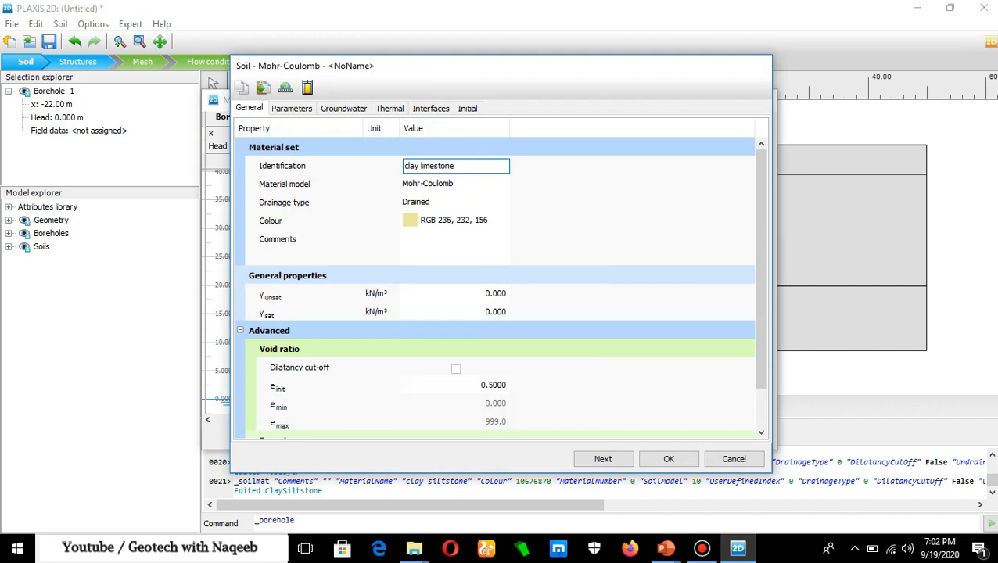
# - Set the clay limestone's material model to Hoek-Brown and both its unsaturated and saturated unit weights to 24 kN/m³
pyautogui.click(468, 185)
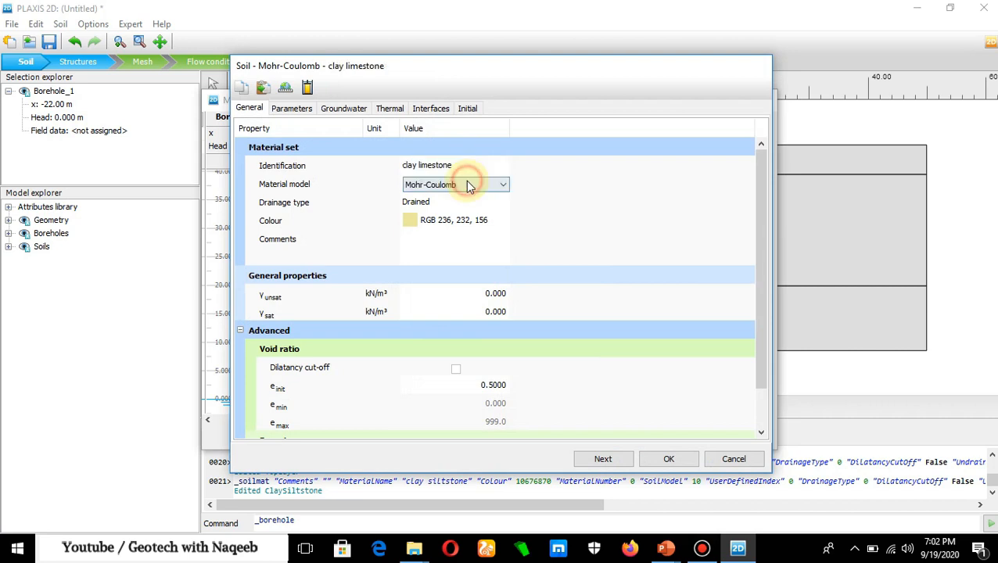
pyautogui.click(502, 186)
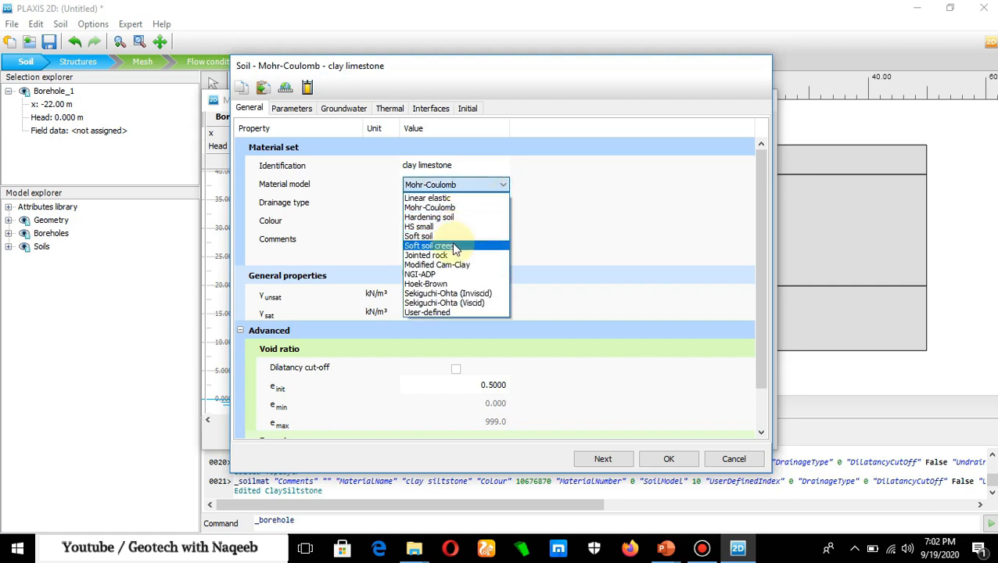
pyautogui.click(427, 284)
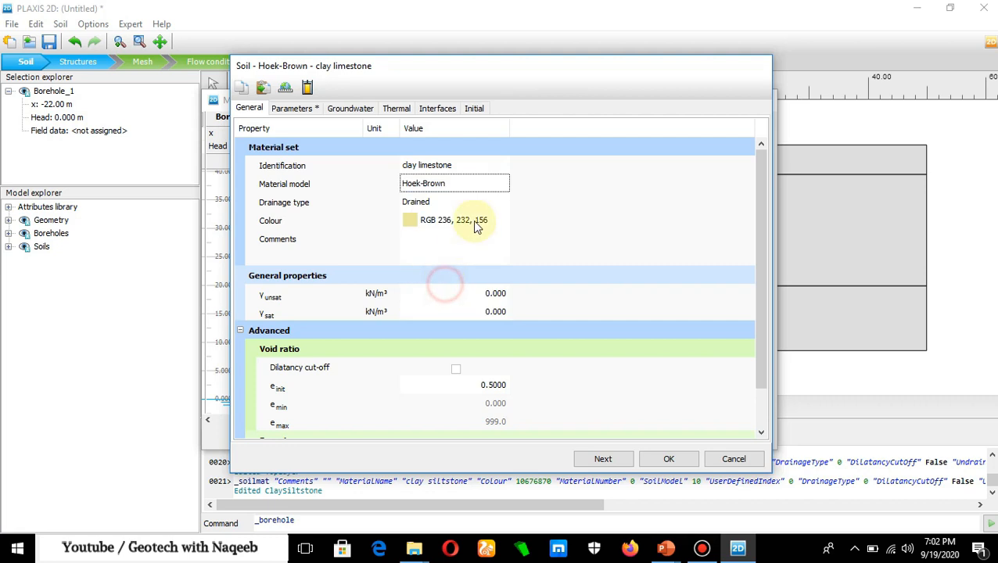
pyautogui.click(494, 302)
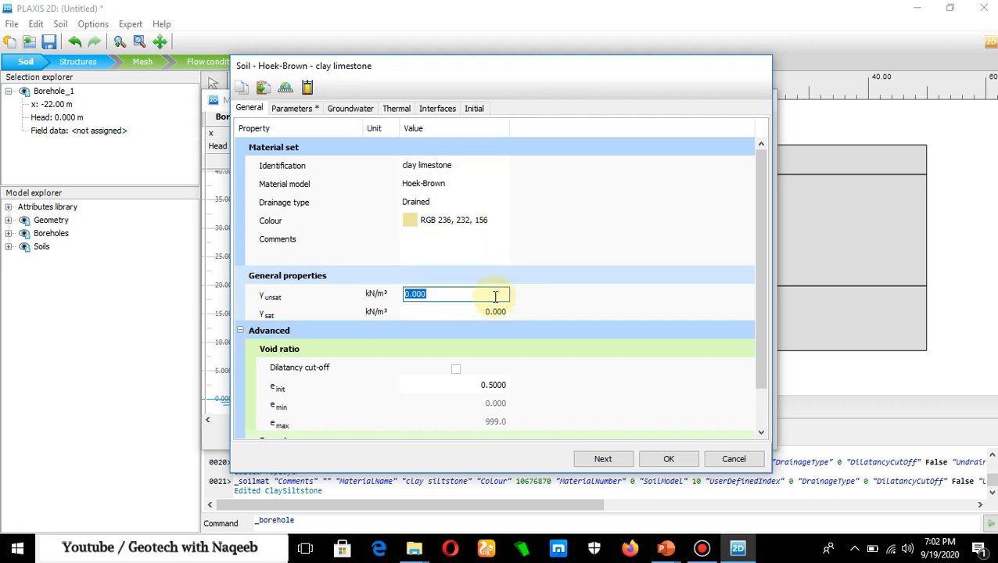
pyautogui.write('24')
pyautogui.click(495, 312)
pyautogui.write('24')
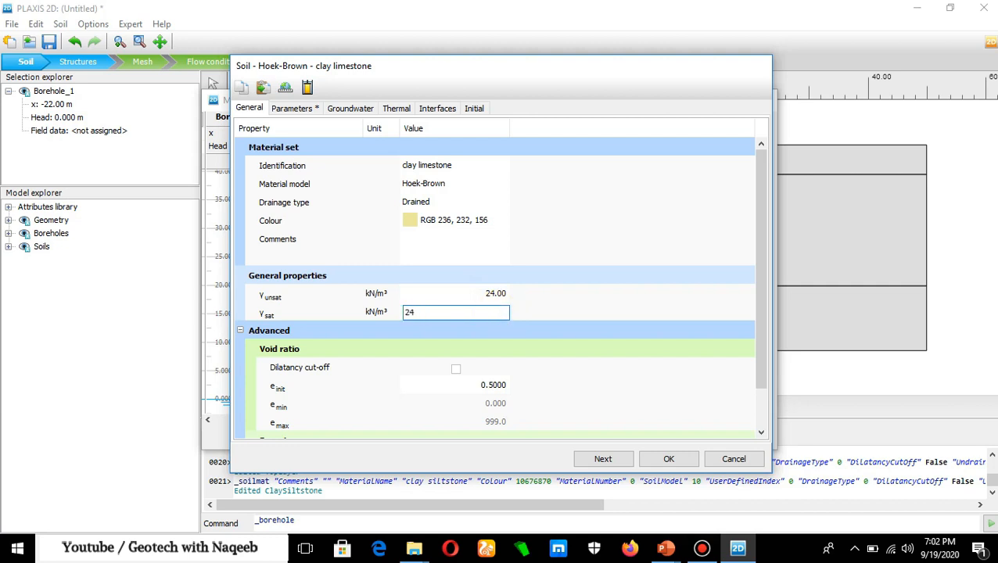
# - Set the clay limestone's stiffness E' to 2500000 kN/m² and its Poisson's ratio to 0.25
pyautogui.click(297, 116)
pyautogui.click(454, 165)
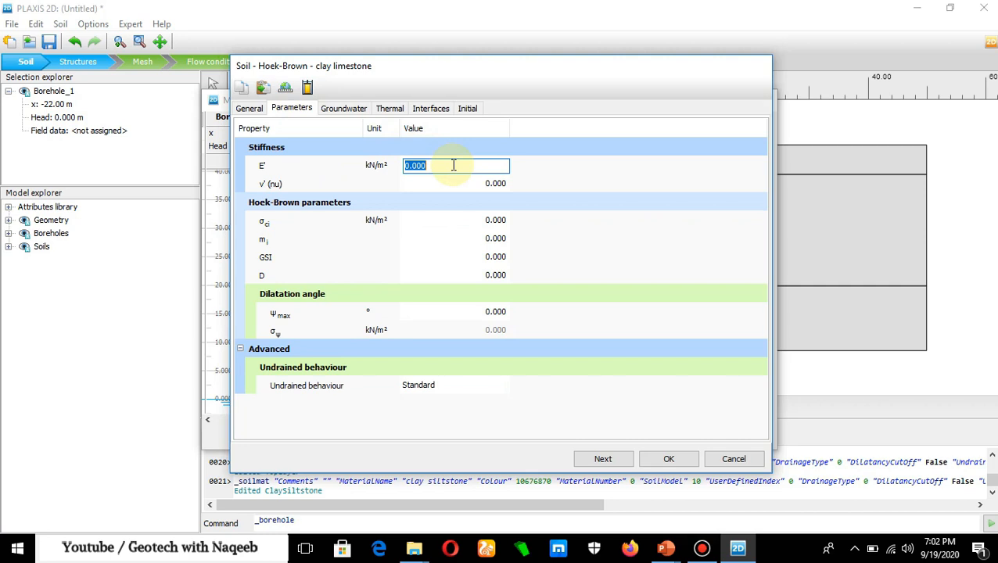
pyautogui.write('25')
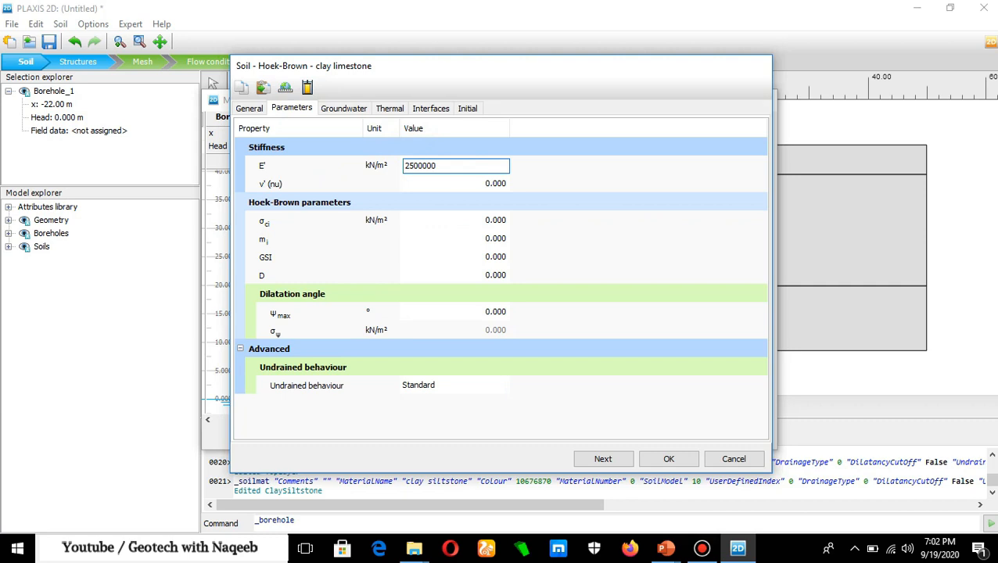
pyautogui.click(482, 183)
pyautogui.write('0')
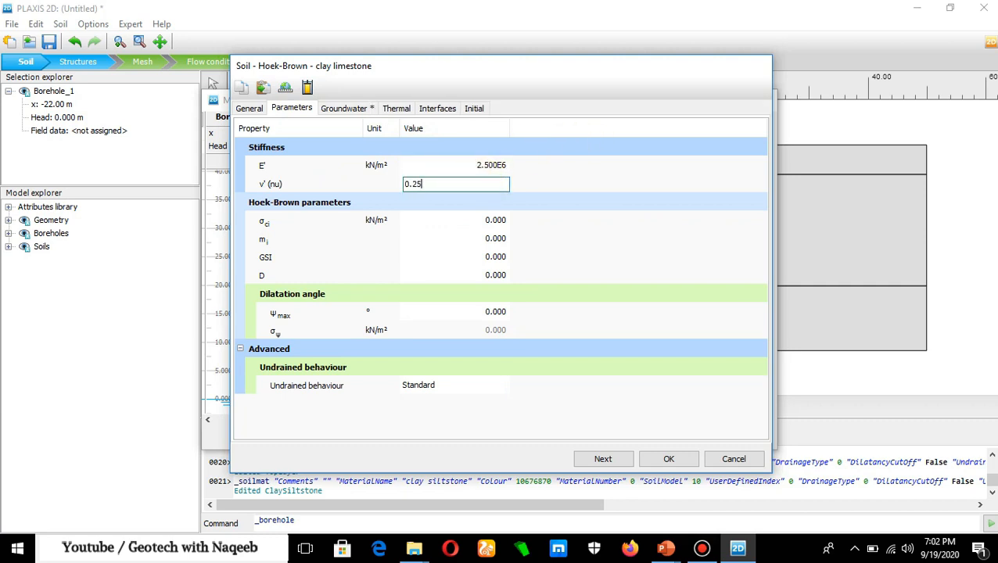
pyautogui.write('.25')
# - Check the uniaxial compressive strength on the PowerPoint slide and set the clay limestone's σci to 50000 kN/m² in PLAXIS 2D
pyautogui.click(498, 220)
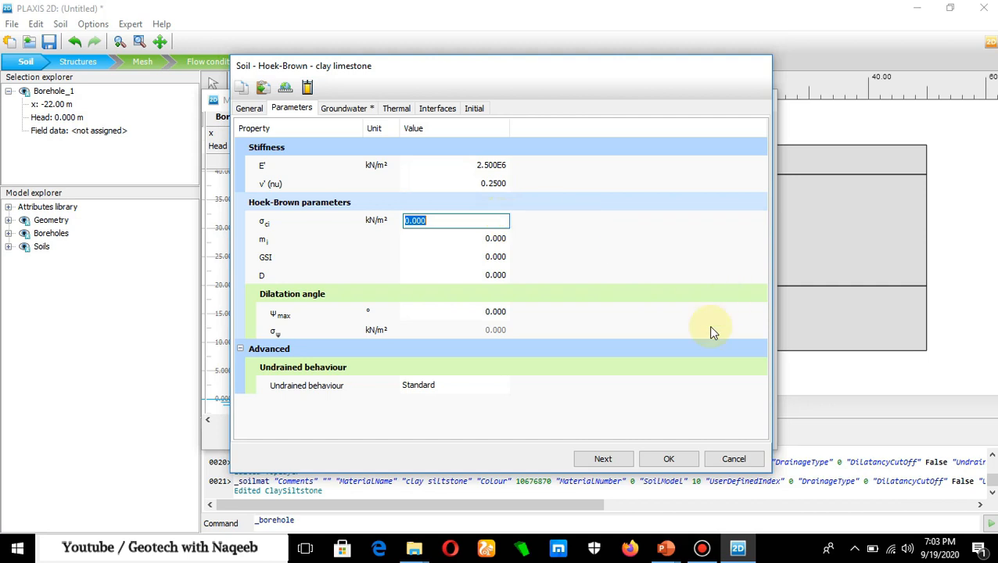
pyautogui.click(665, 547)
pyautogui.click(626, 509)
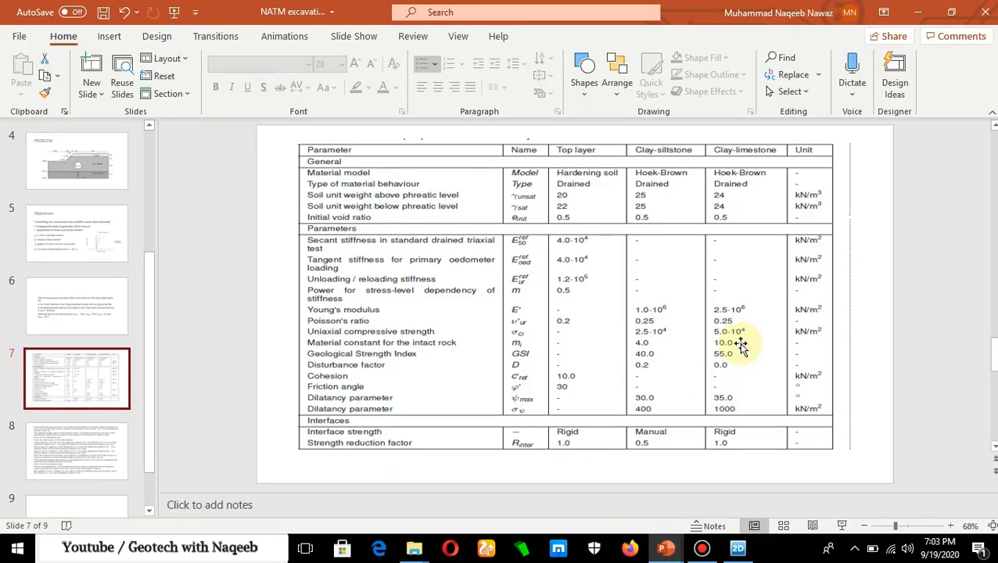
pyautogui.click(738, 547)
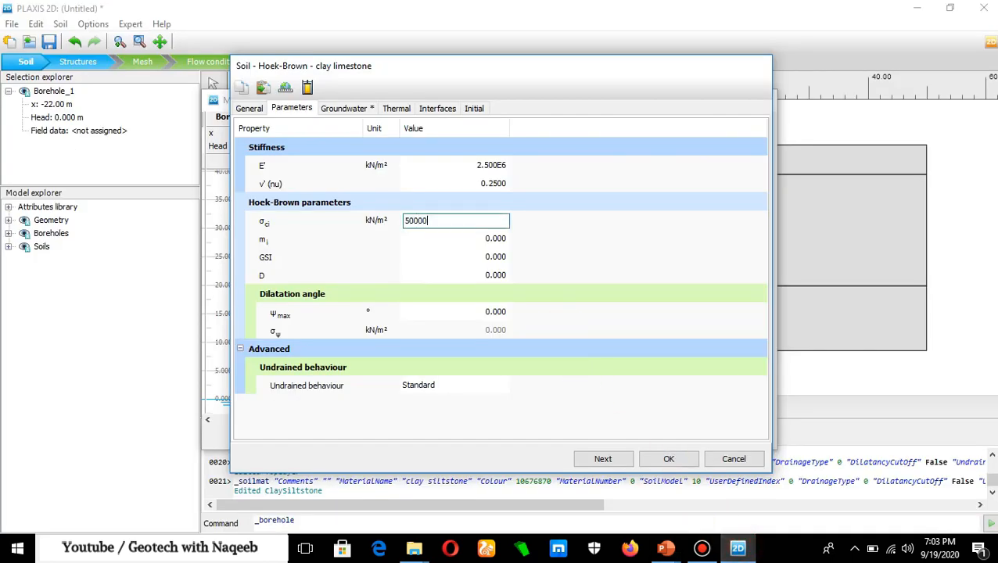
# - Check the rock constants on the PowerPoint slide and set the clay limestone's mi to 10 and GSI to 55 in PLAXIS 2D
pyautogui.click(481, 238)
pyautogui.click(666, 547)
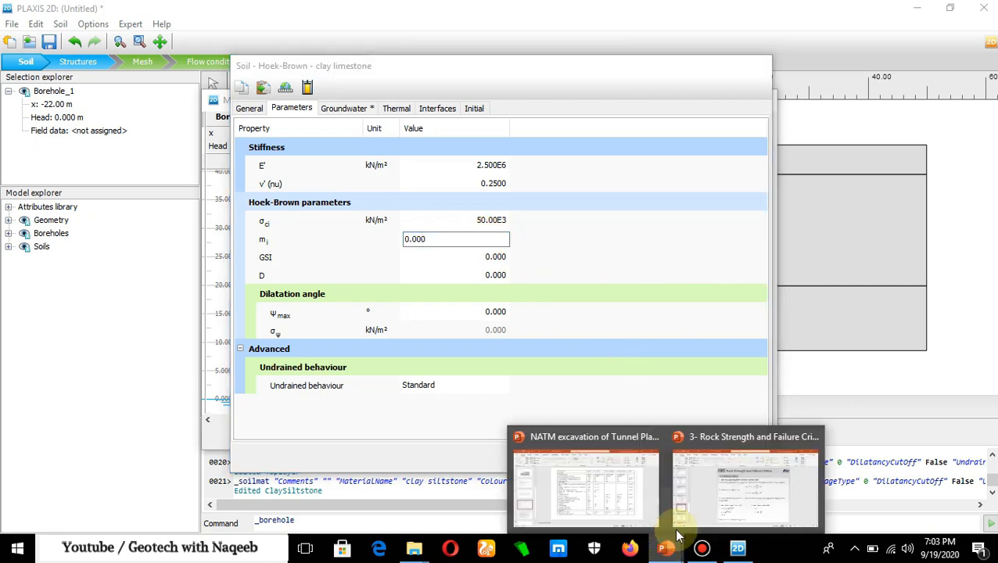
pyautogui.click(540, 490)
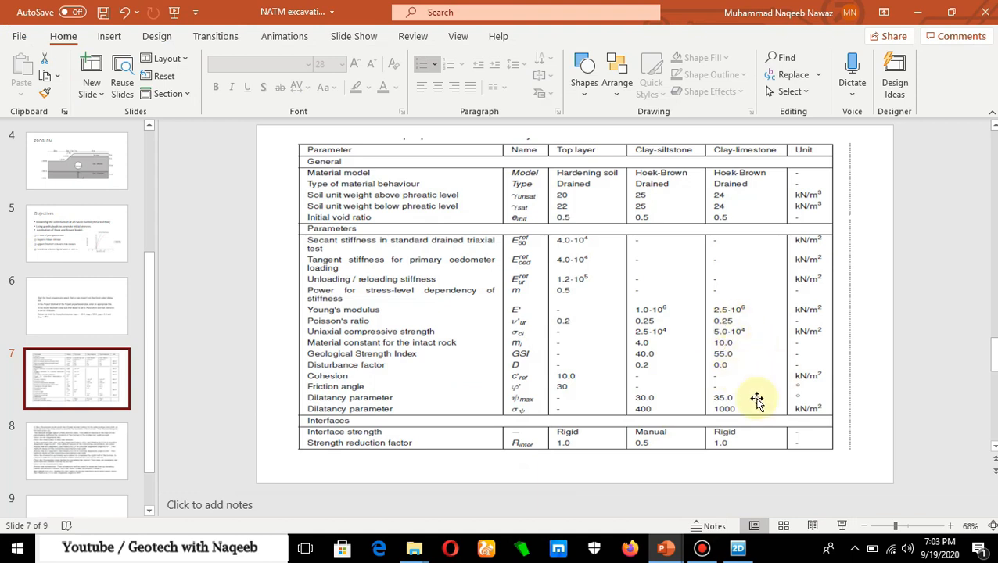
pyautogui.click(738, 548)
pyautogui.write('10')
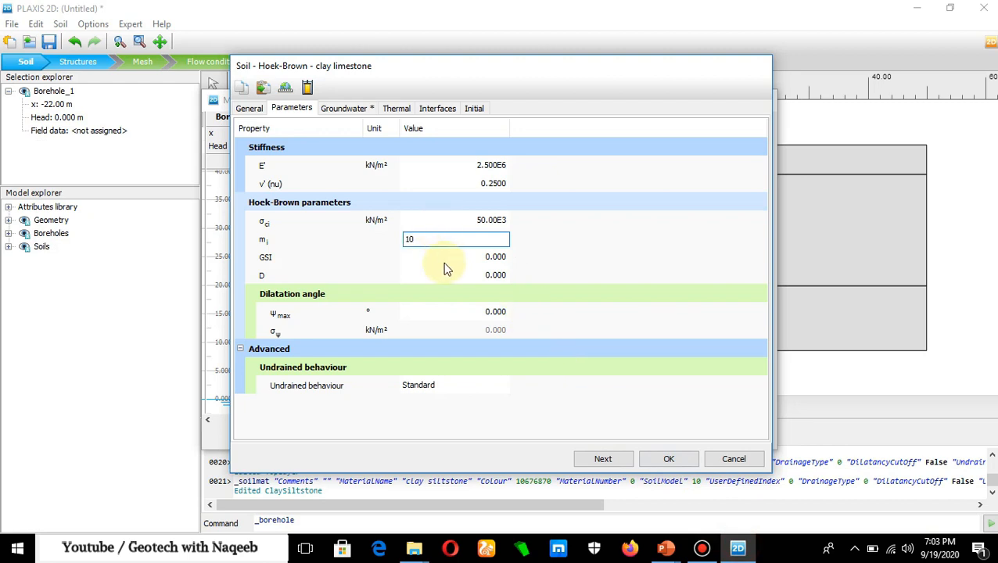
pyautogui.click(484, 261)
pyautogui.write('55')
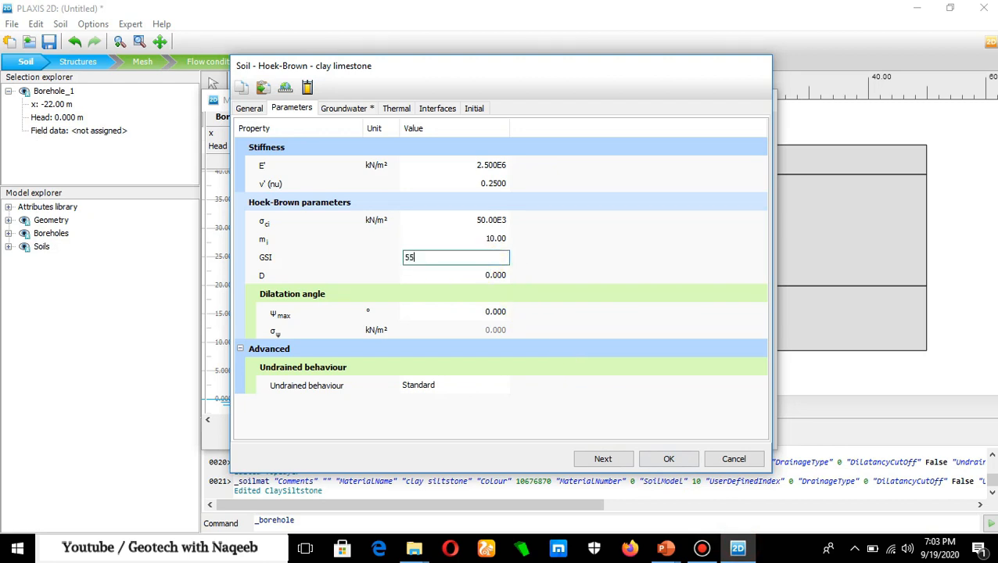
pyautogui.click(510, 276)
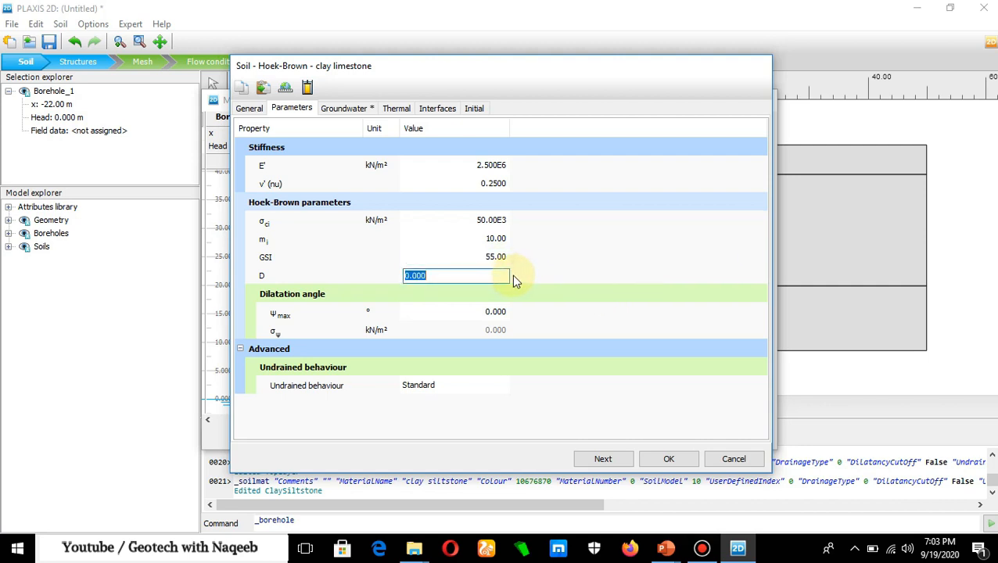
# - Set the clay limestone's ψmax to 35° and σψ to 1000 kN/m² from the PowerPoint slide, then save the material and close the material sets
pyautogui.click(527, 311)
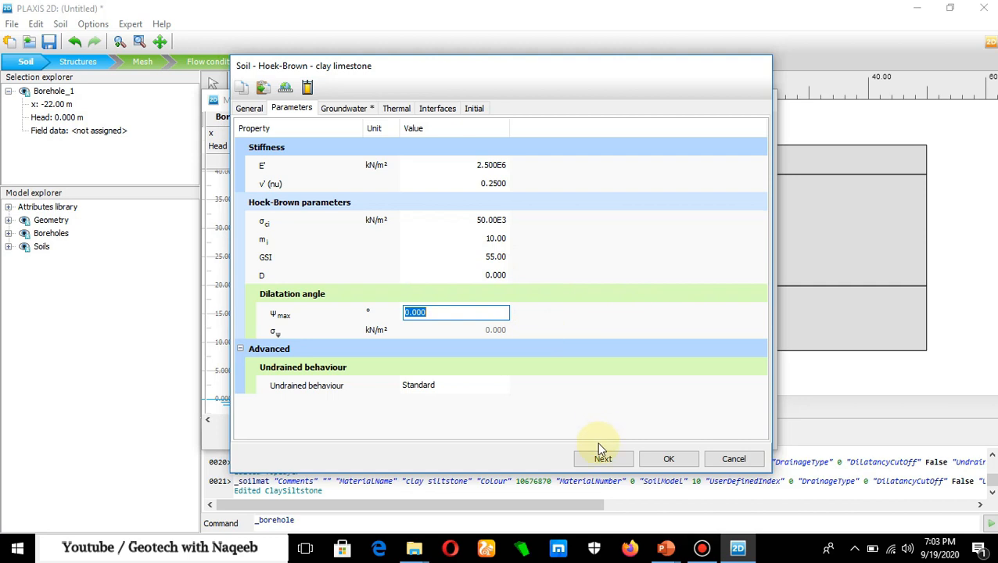
pyautogui.click(666, 547)
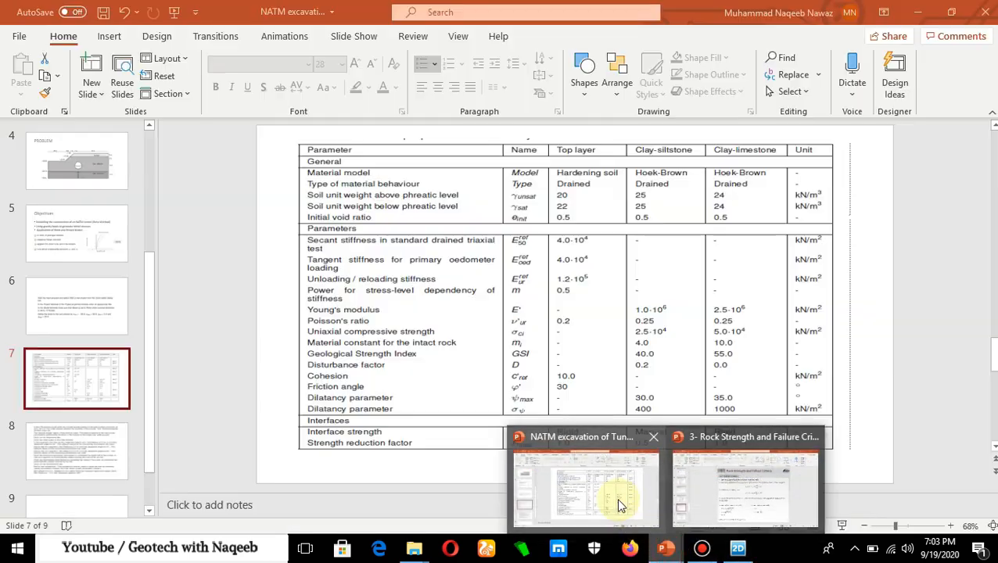
pyautogui.click(618, 505)
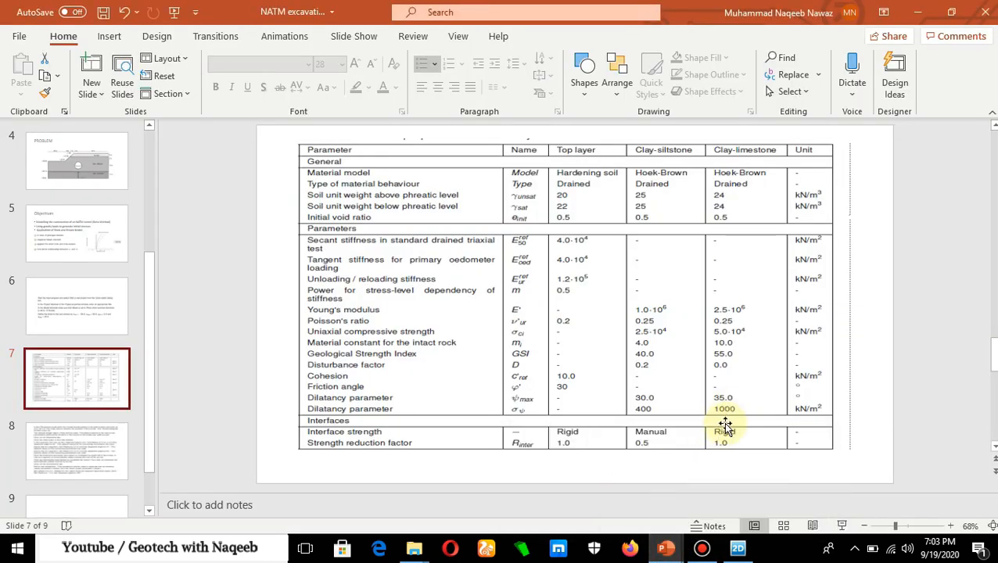
pyautogui.click(737, 548)
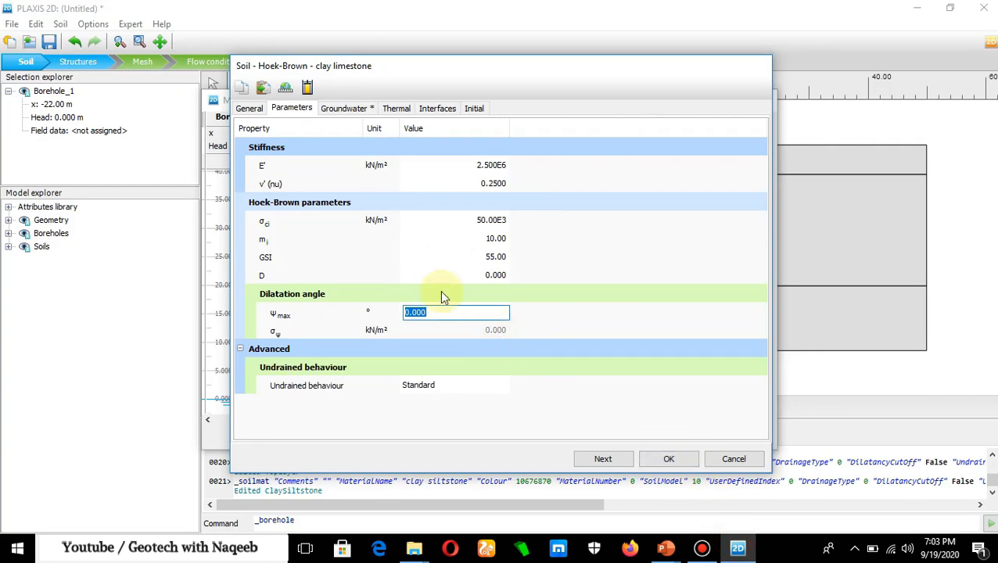
pyautogui.write('35')
pyautogui.click(503, 329)
pyautogui.write('10')
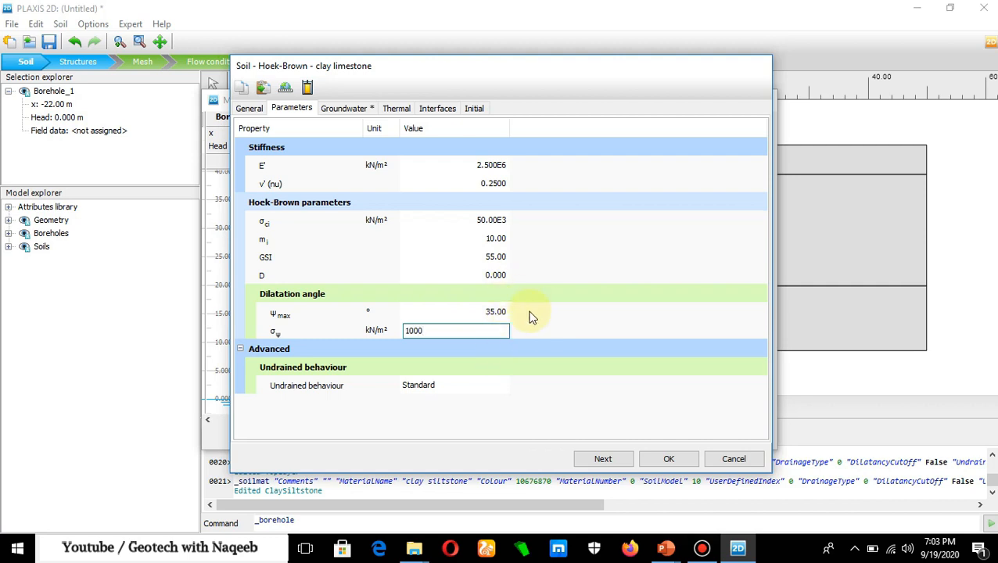
pyautogui.click(669, 459)
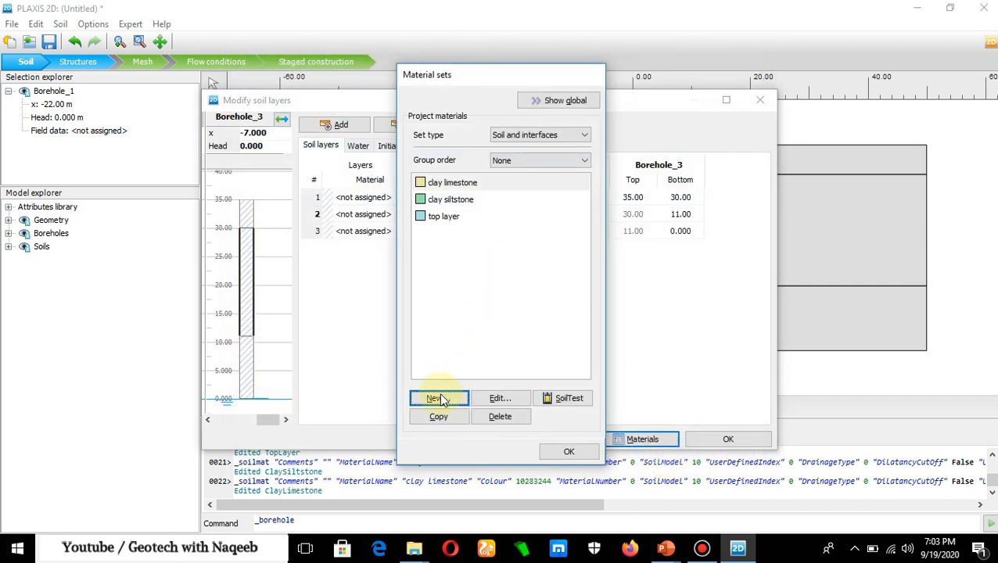
pyautogui.click(569, 451)
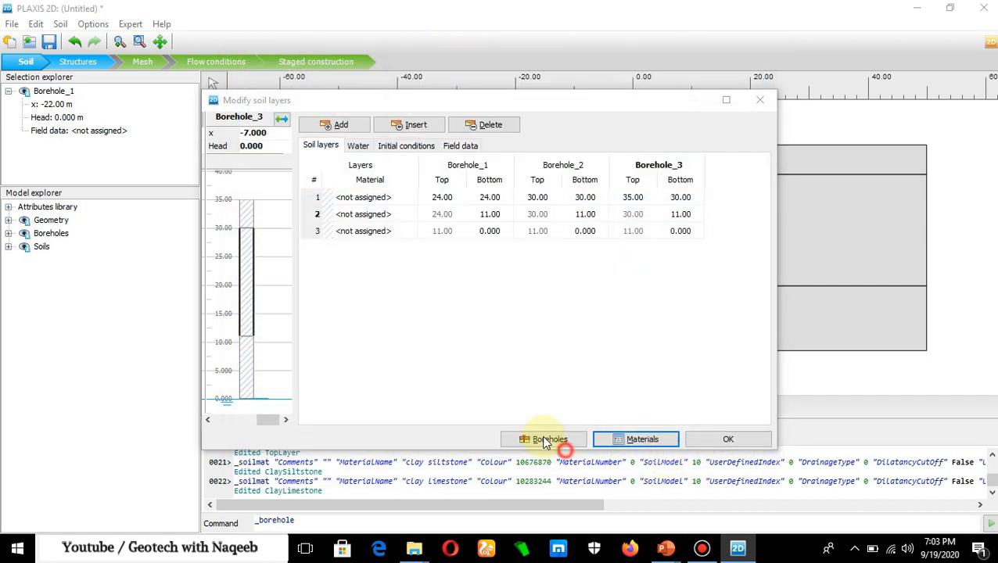
# - Assign top layer, clay siltstone and clay limestone to soil layers 1, 2 and 3 respectively, and accept the soil layers
pyautogui.click(391, 196)
pyautogui.click(397, 197)
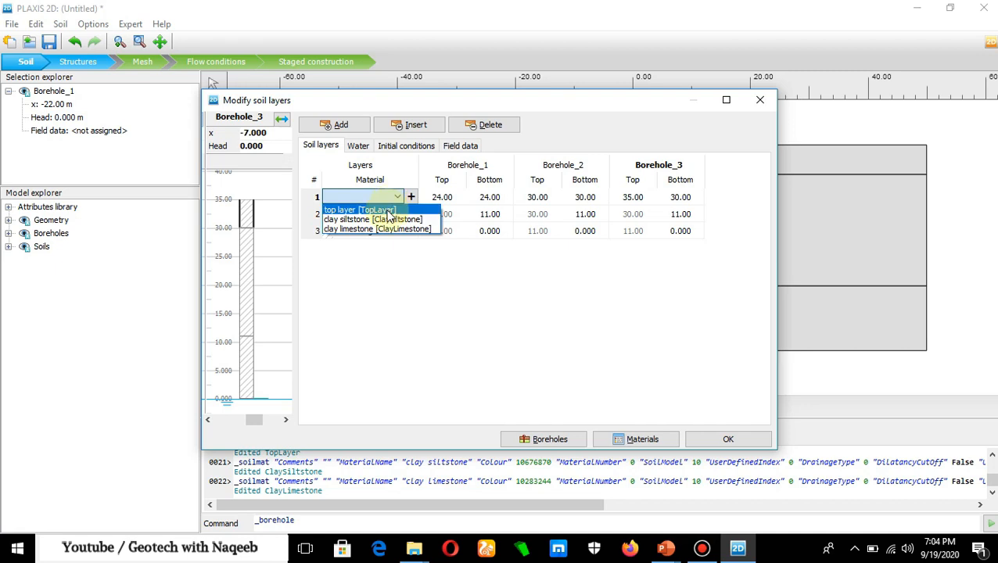
pyautogui.click(387, 210)
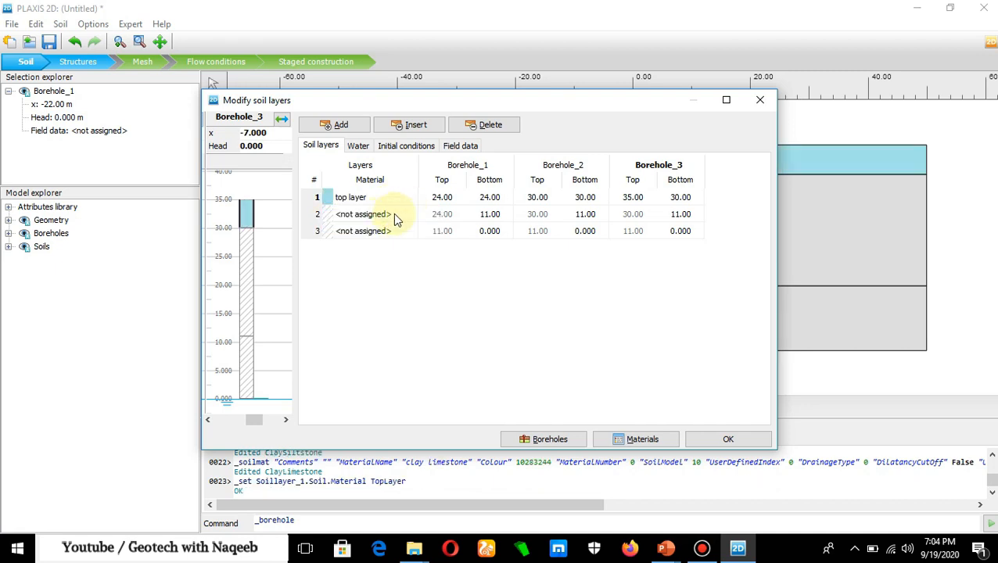
pyautogui.click(393, 214)
pyautogui.click(397, 216)
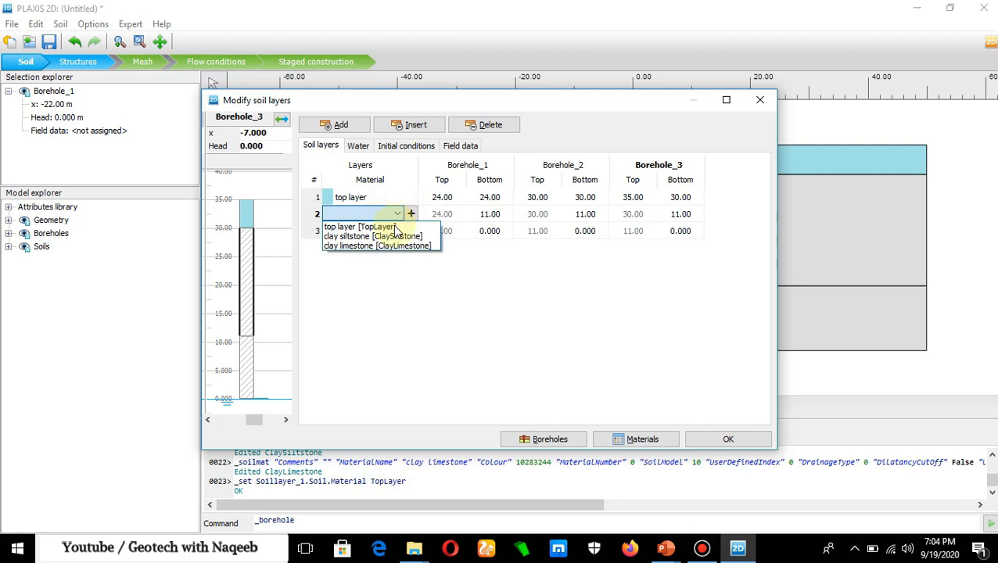
pyautogui.click(394, 235)
pyautogui.click(386, 233)
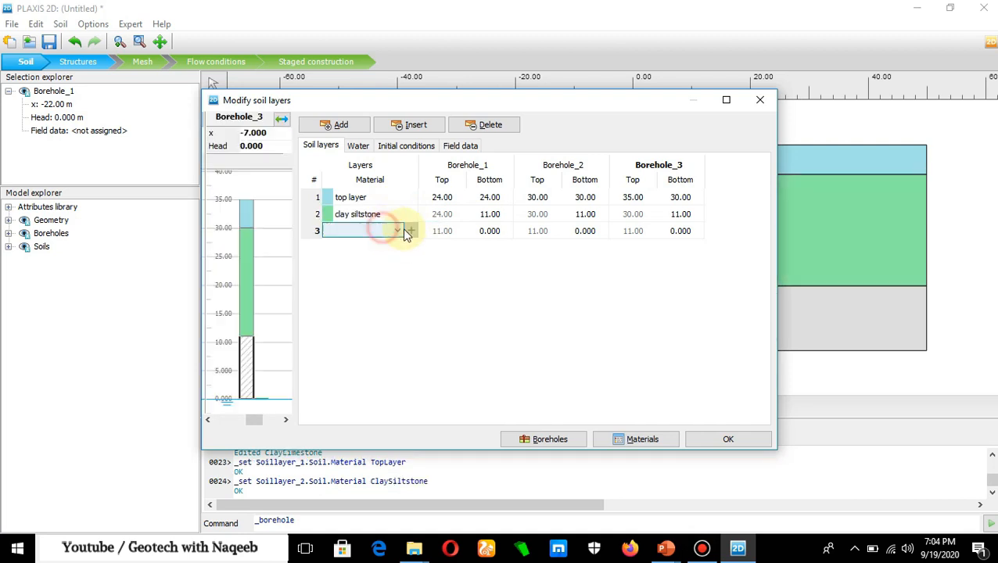
pyautogui.click(395, 230)
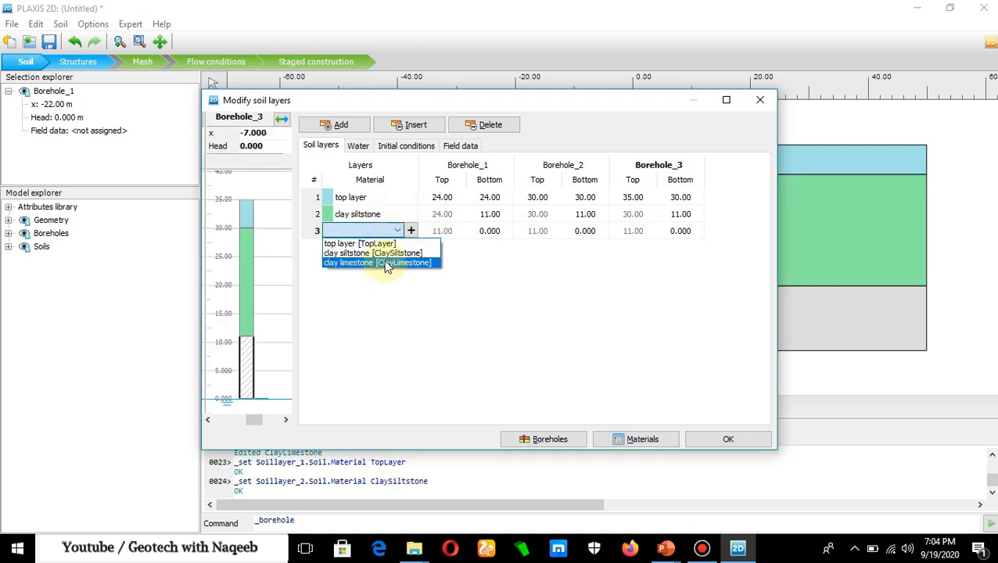
pyautogui.click(388, 263)
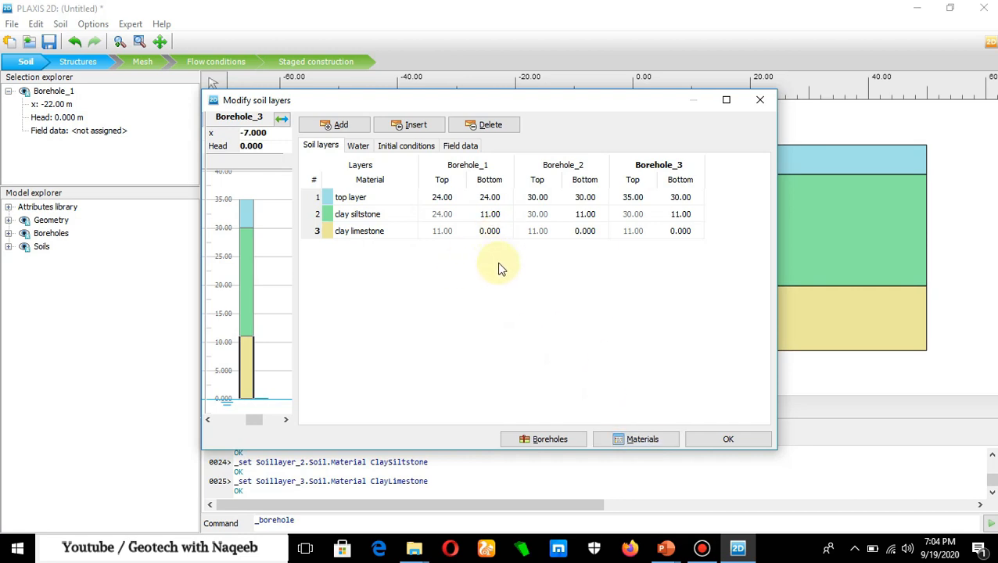
pyautogui.click(727, 439)
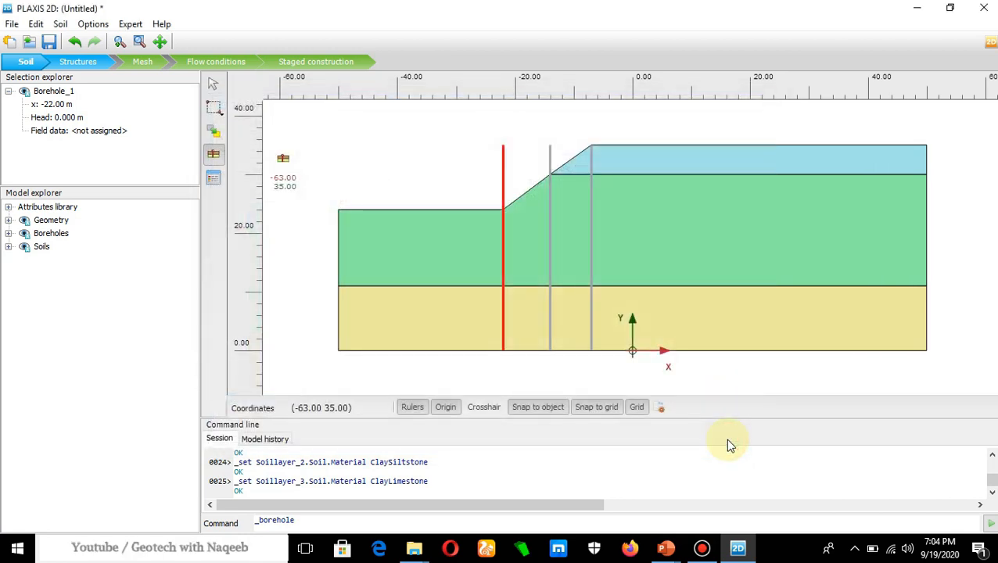